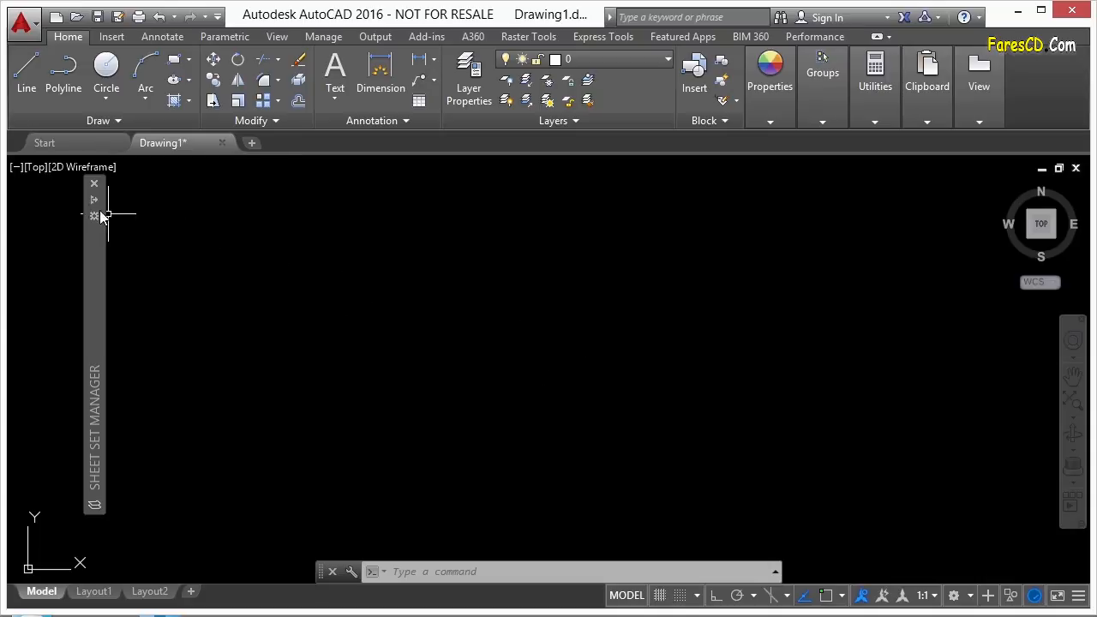
# Open the existing Manufacturing Sheet Set in the Sheet Set Manager
pyautogui.moveTo(92, 206)
pyautogui.click(321, 199)
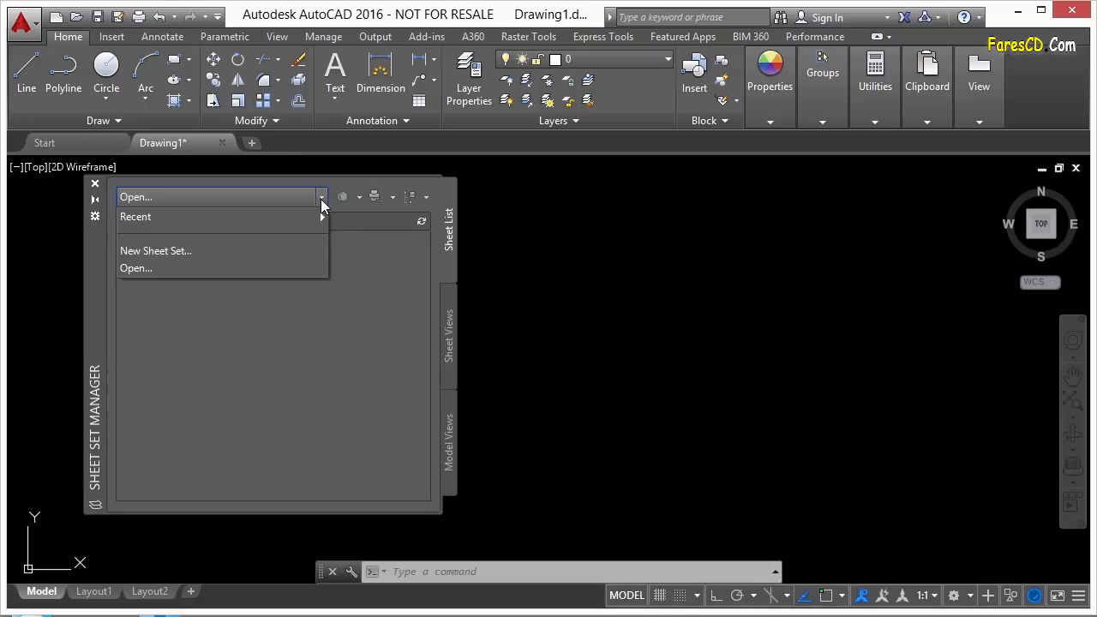
pyautogui.click(183, 268)
pyautogui.click(469, 190)
pyautogui.click(779, 476)
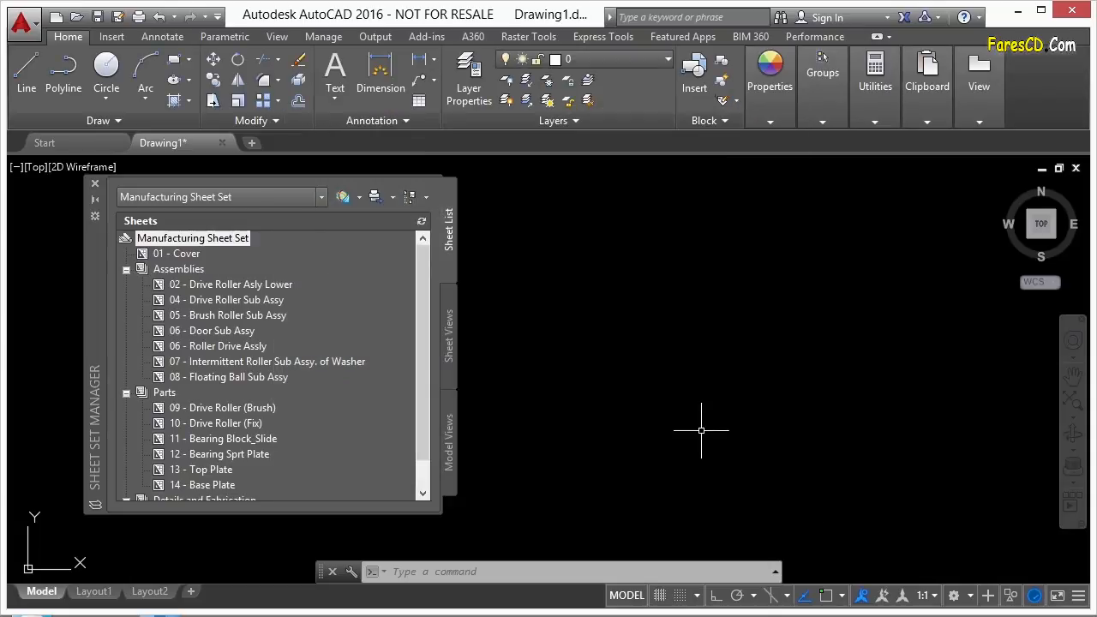
# Collapse the Assemblies, Parts, and Details and Fabrication subsets in the sheet list
pyautogui.scroll(-1, 343, 445)
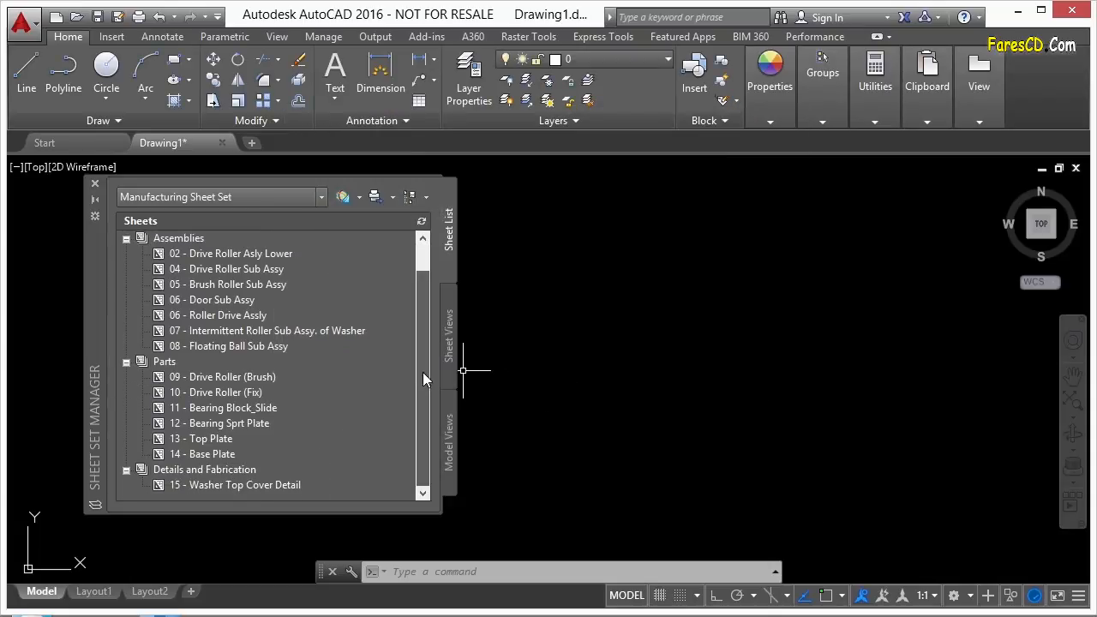
pyautogui.scroll(1, 418, 385)
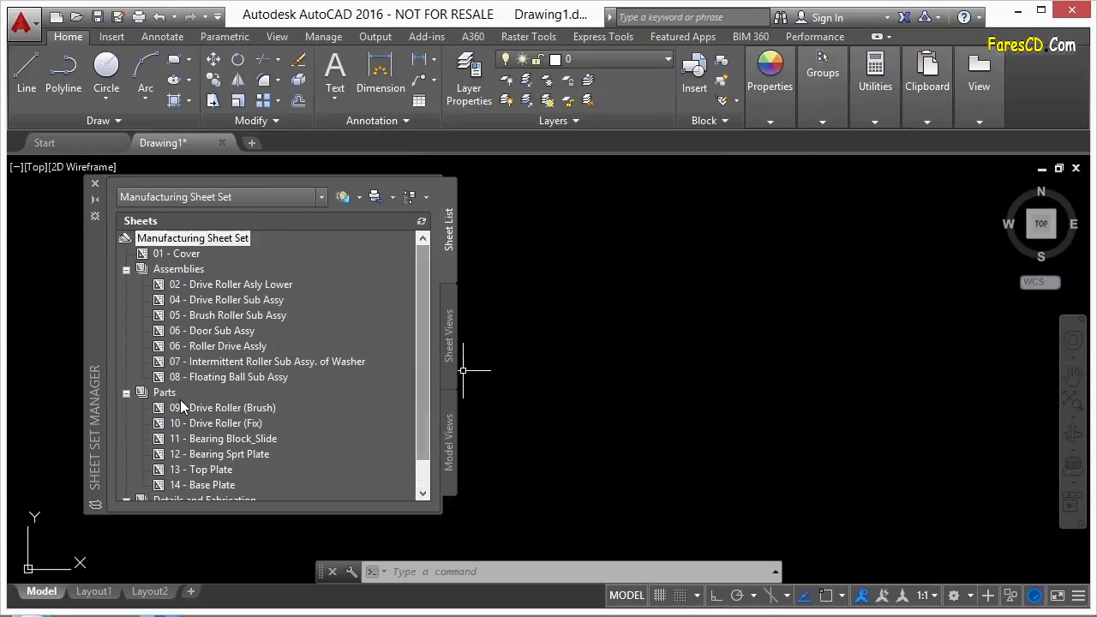
pyautogui.click(126, 269)
pyautogui.click(126, 285)
pyautogui.click(126, 300)
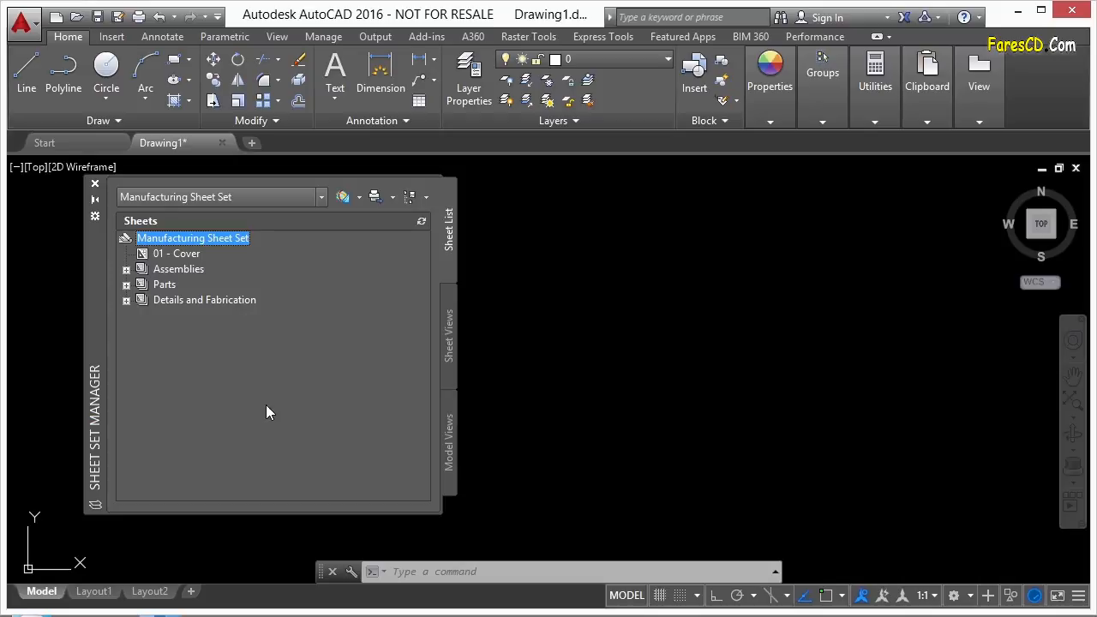
# Create a subset directly under Manufacturing Sheet Set with the default name New Subset (1) and default properties
pyautogui.rightClick(183, 246)
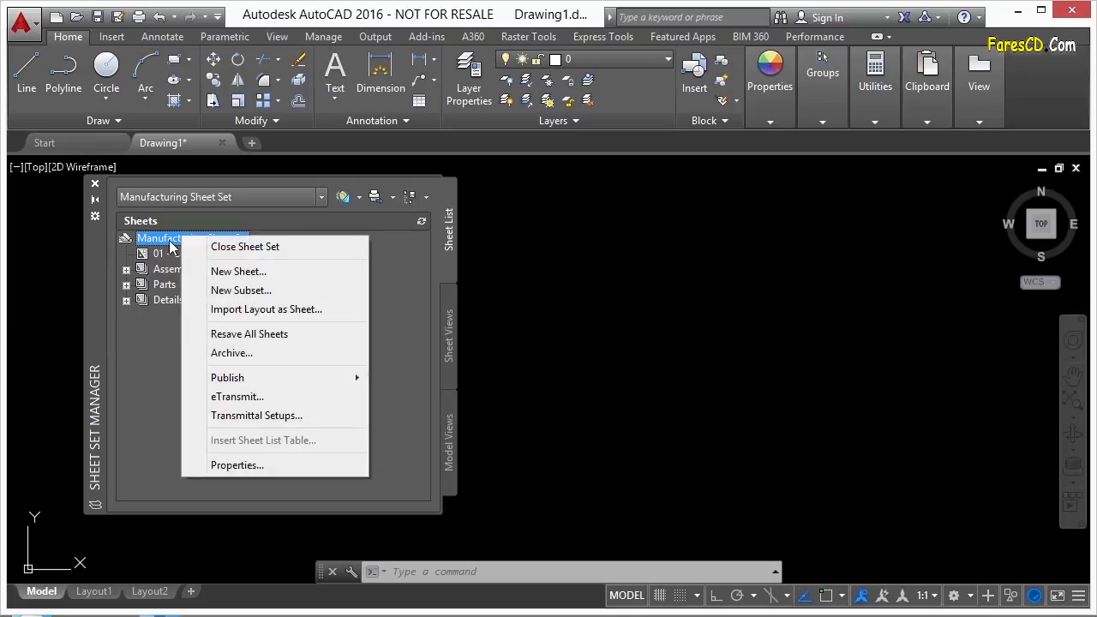
pyautogui.click(260, 292)
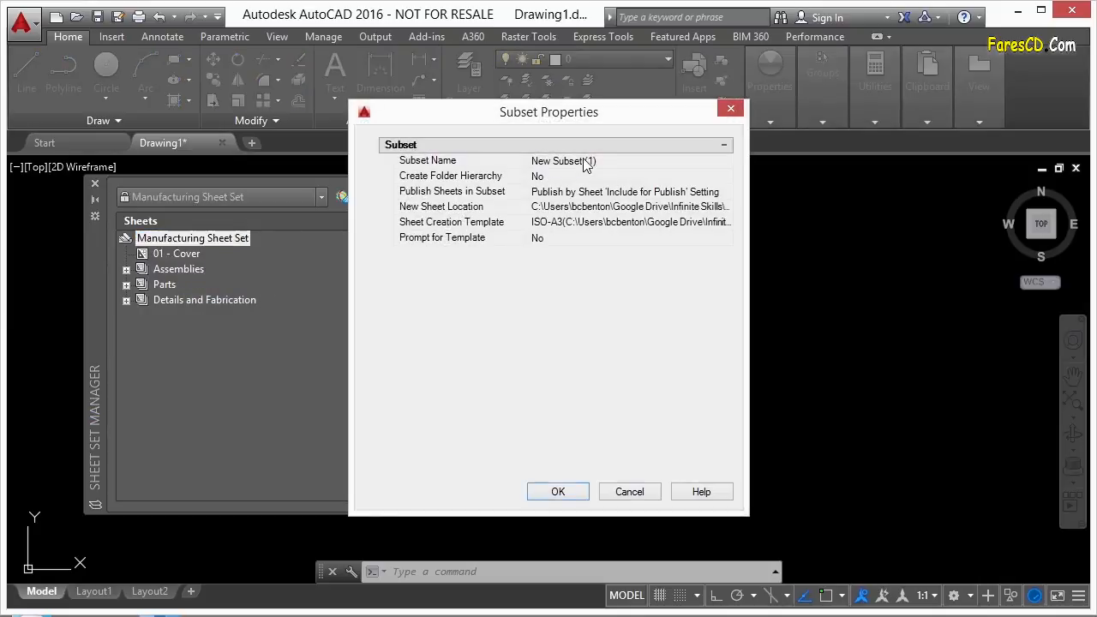
pyautogui.click(588, 162)
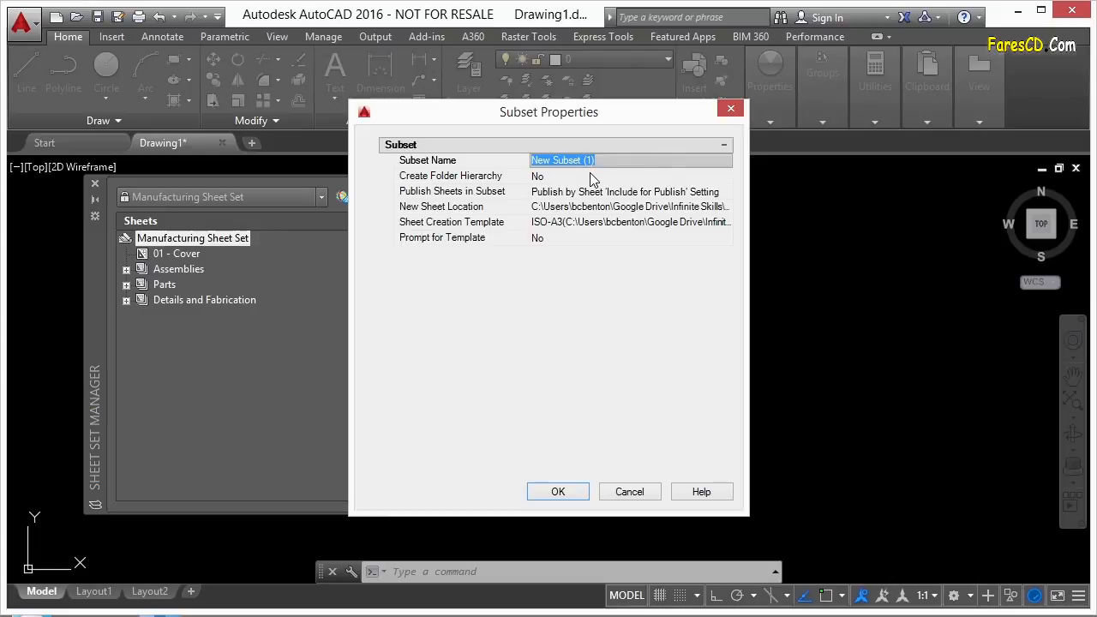
pyautogui.click(558, 491)
pyautogui.click(186, 316)
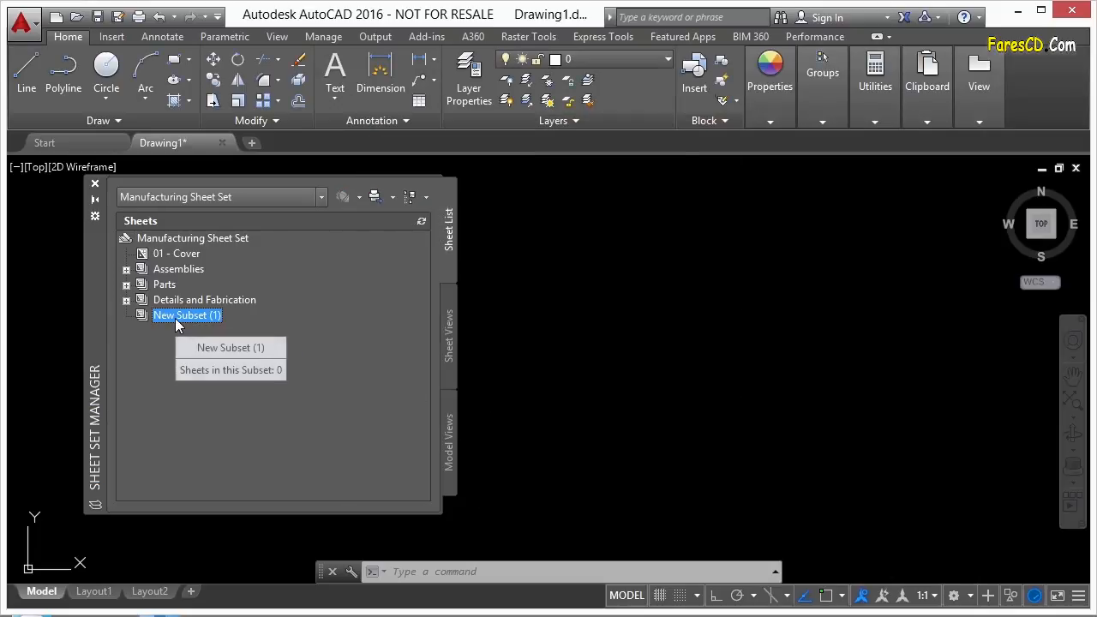
# Move New Subset (1) into the Assemblies subset and back out to the top level of the sheet set
pyautogui.moveTo(185, 316); pyautogui.dragTo(172, 270)
pyautogui.click(126, 270)
pyautogui.click(204, 394)
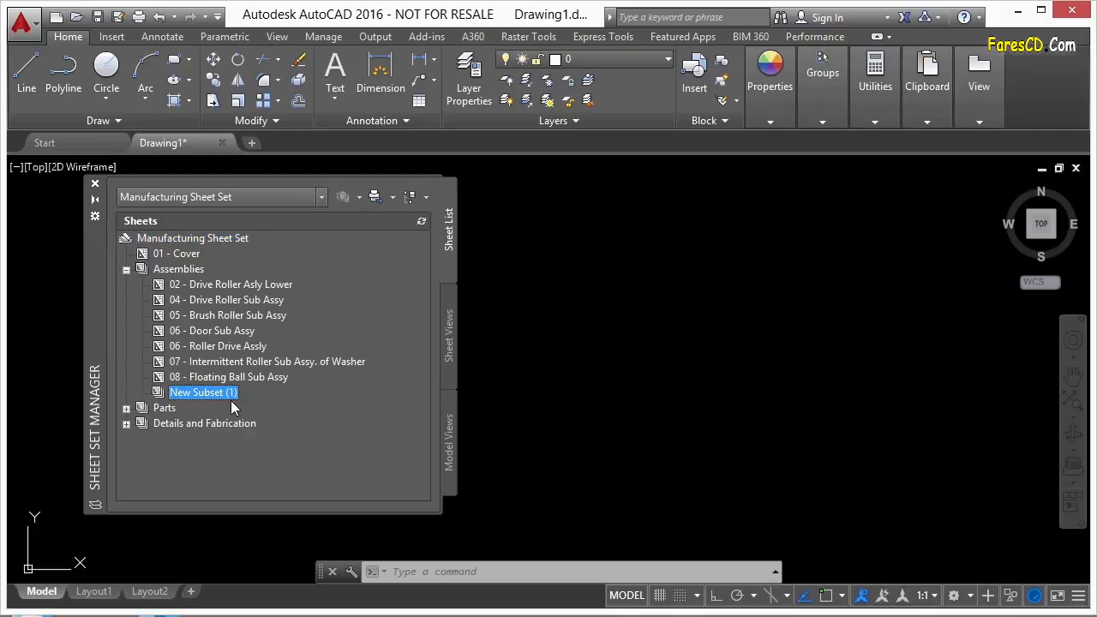
pyautogui.moveTo(180, 423)
pyautogui.mouseDown()
pyautogui.moveTo(181, 443)
pyautogui.moveTo(177, 435)
pyautogui.mouseUp()
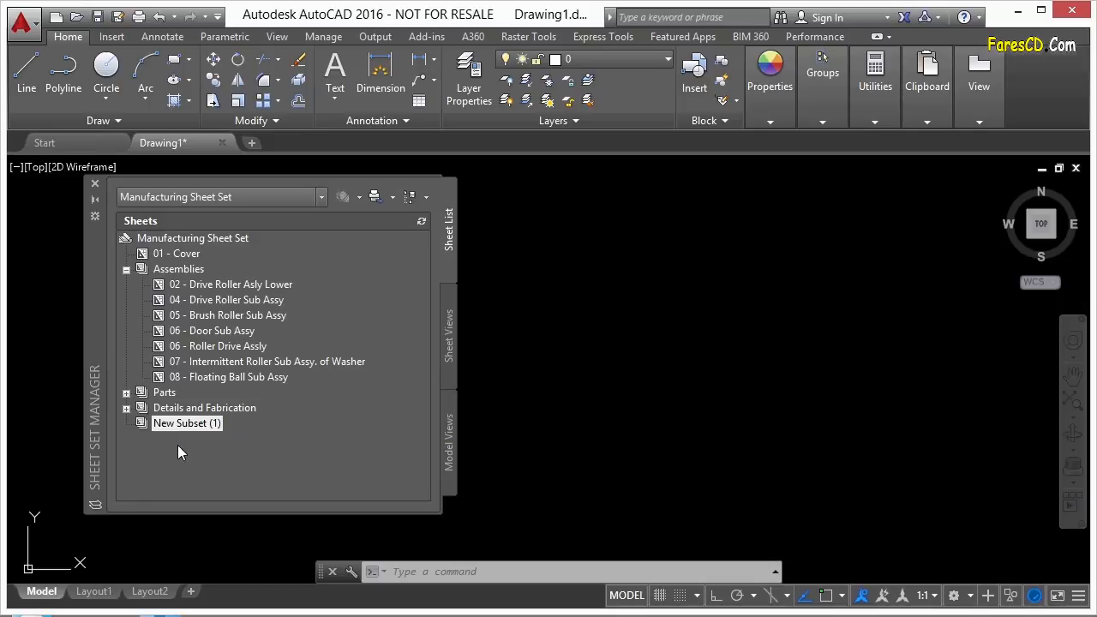
# Move sheet 15 - Washer Top Cover Detail into New Subset (1) and back into Details and Fabrication
pyautogui.click(126, 269)
pyautogui.click(127, 300)
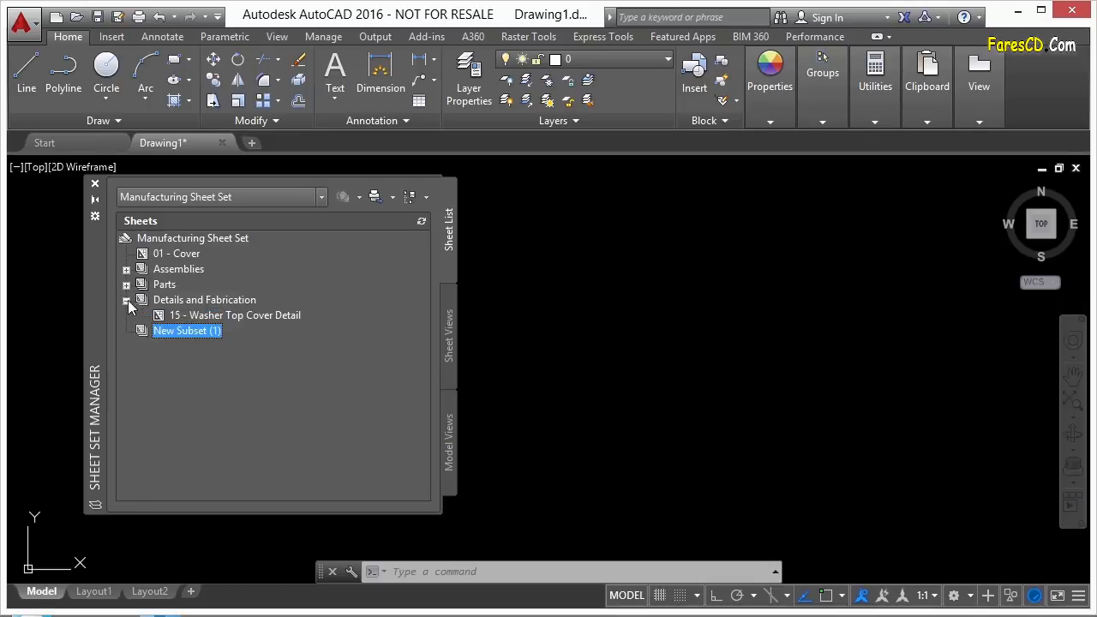
pyautogui.click(191, 317)
pyautogui.moveTo(227, 316)
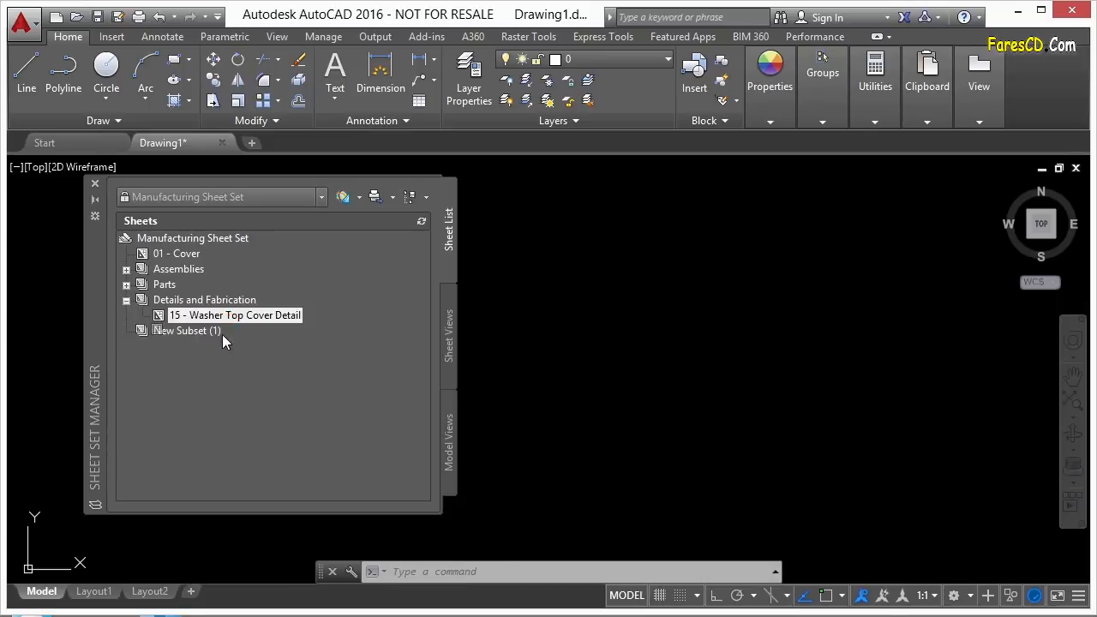
pyautogui.click(206, 334)
pyautogui.moveTo(205, 334); pyautogui.dragTo(204, 301)
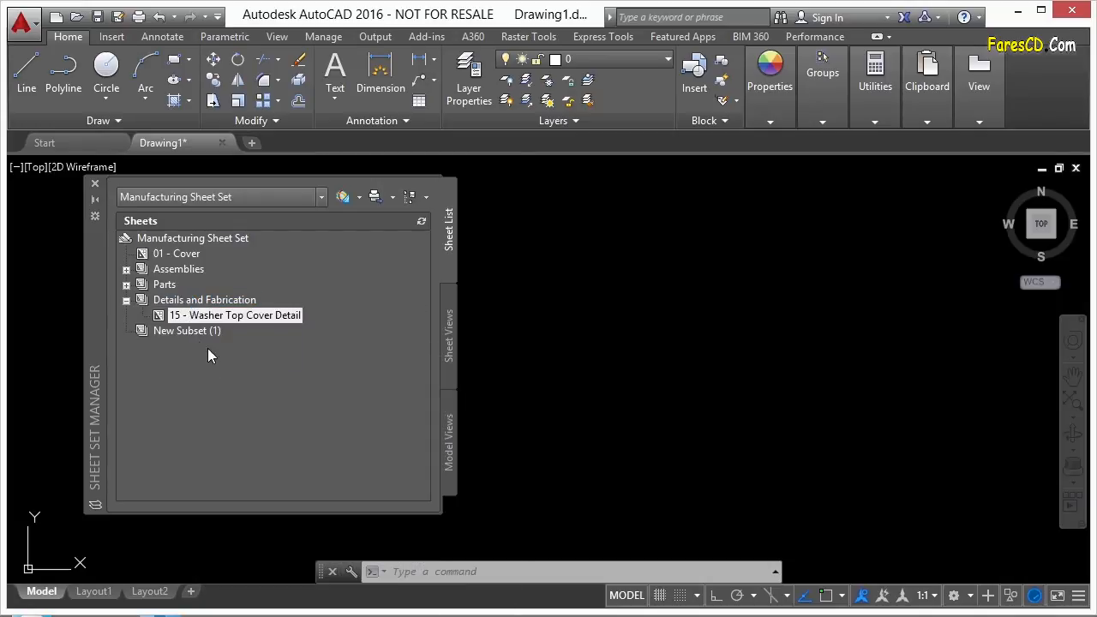
# Remove New Subset (1) from the sheet set
pyautogui.click(193, 332)
pyautogui.rightClick(195, 333)
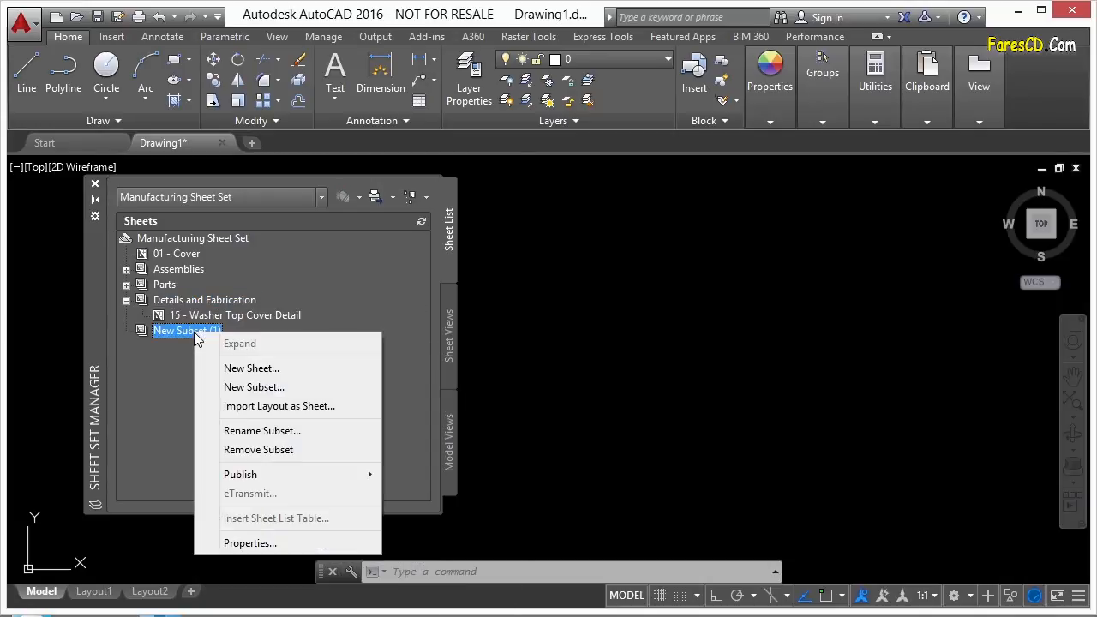
pyautogui.click(286, 451)
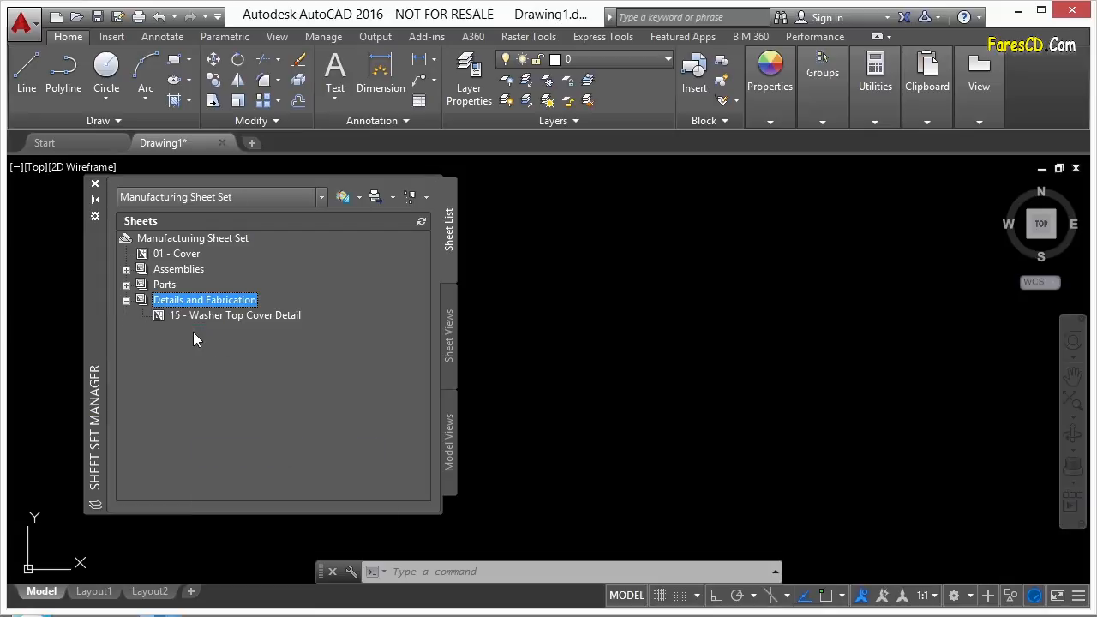
pyautogui.click(203, 240)
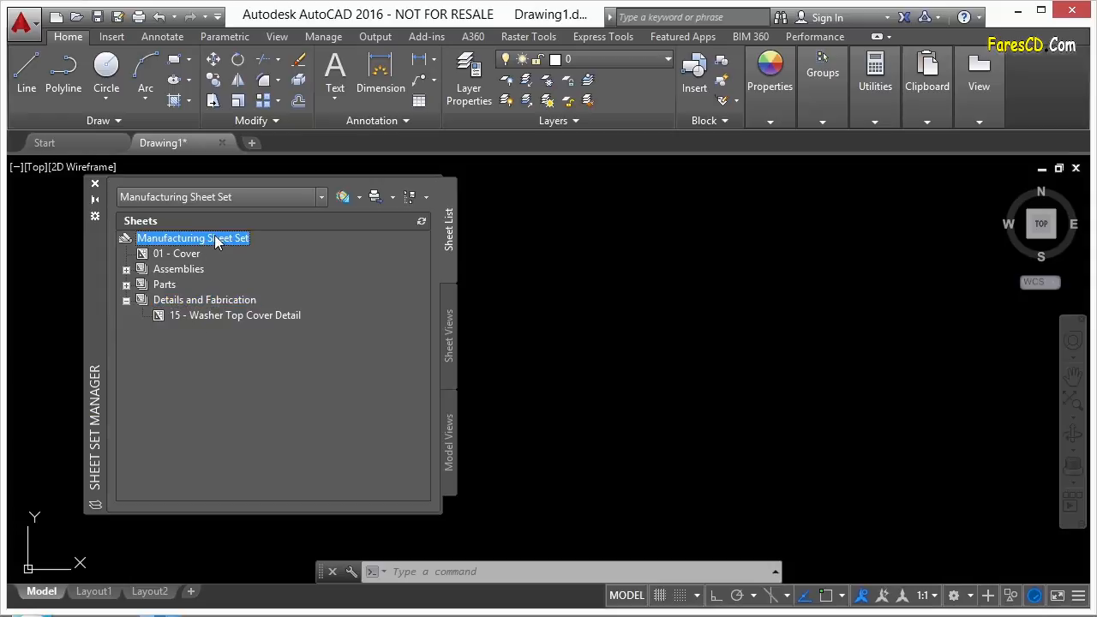
pyautogui.rightClick(185, 241)
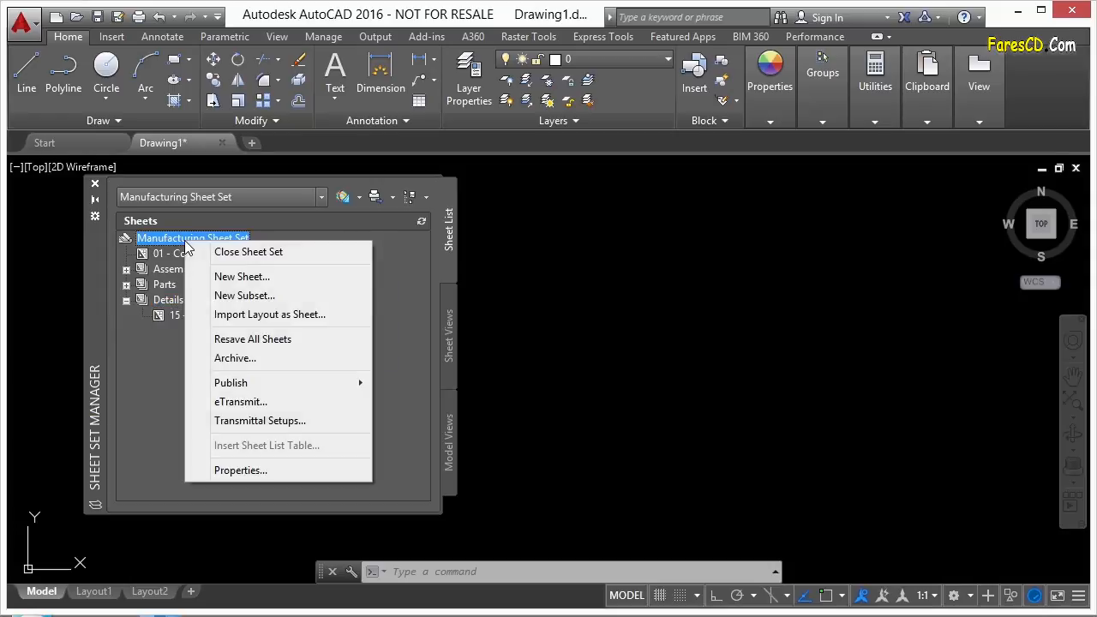
pyautogui.click(267, 280)
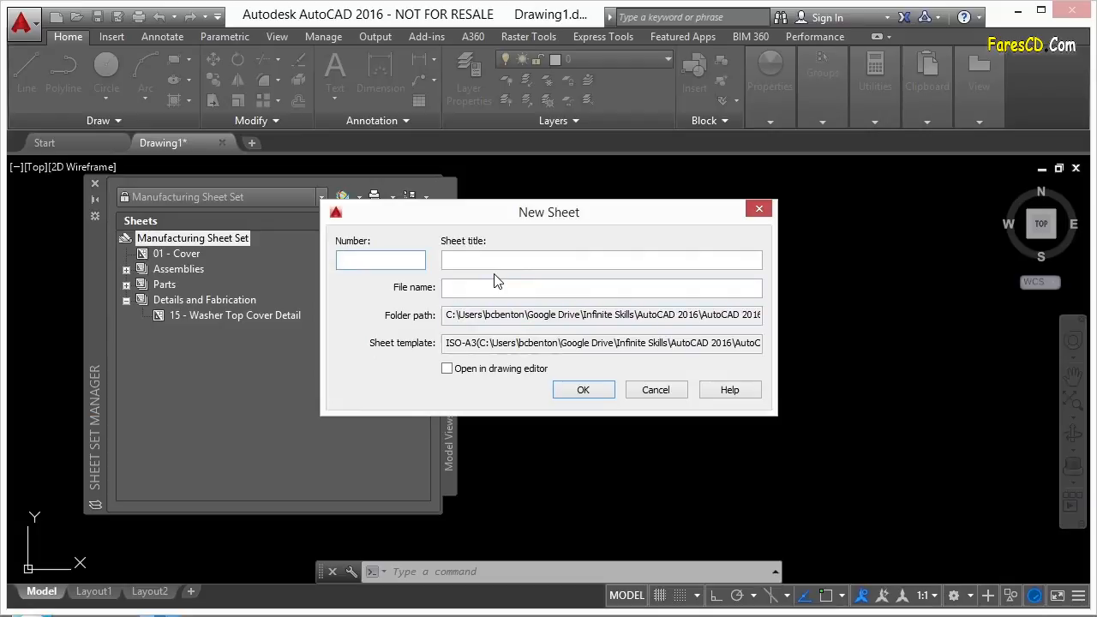
pyautogui.click(656, 390)
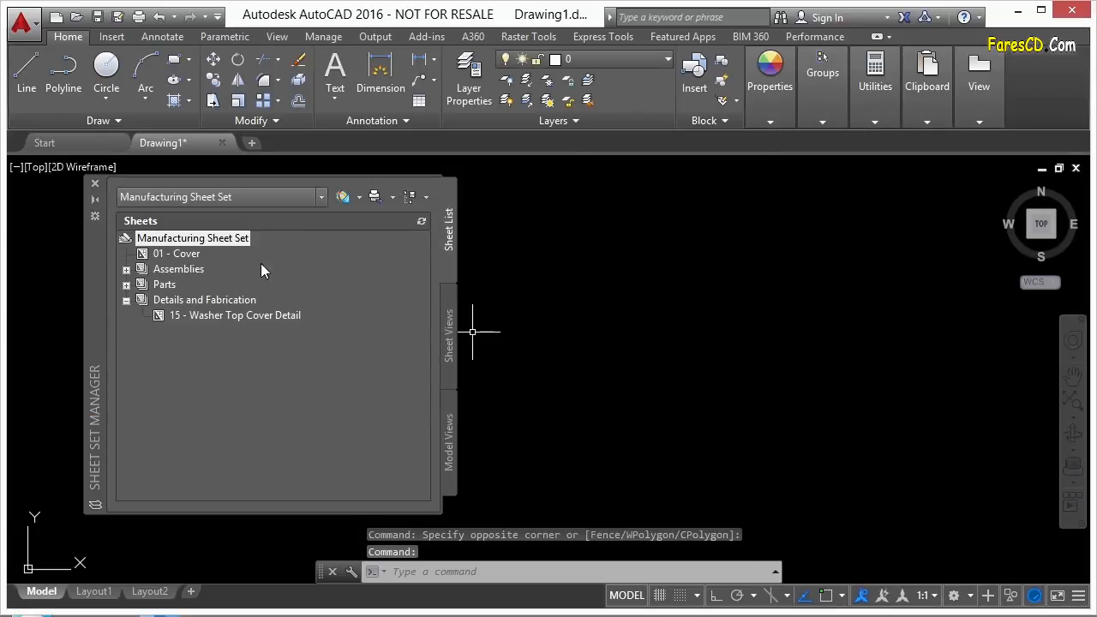
# Check the sheet creation template in the properties of Manufacturing Sheet Set, browsing the available templates but keeping the ISO-A3 layout
pyautogui.rightClick(209, 242)
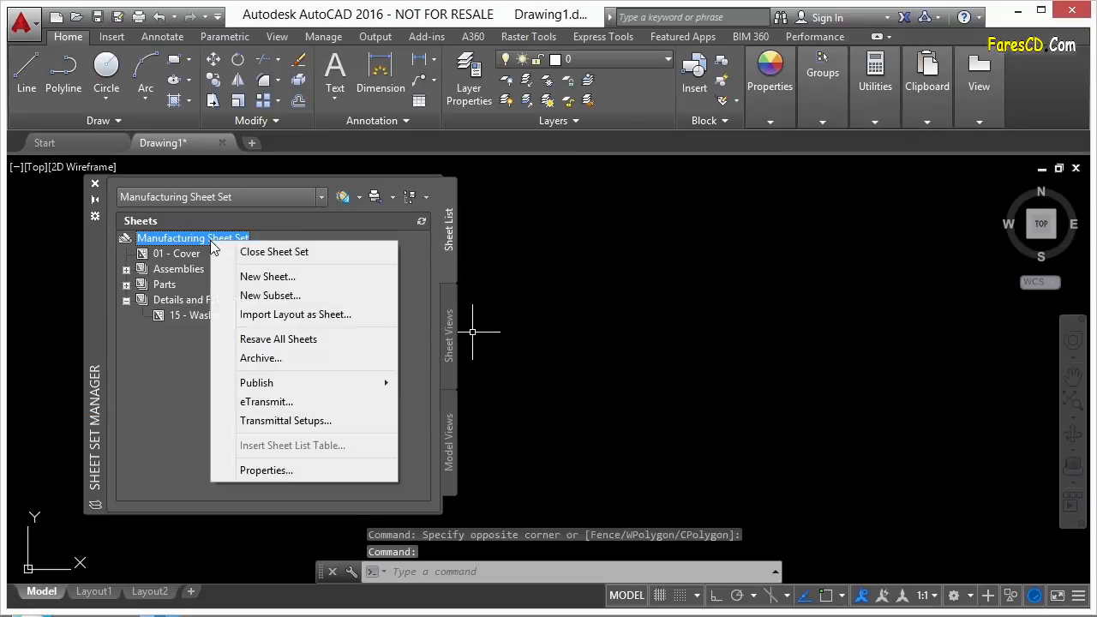
pyautogui.click(285, 473)
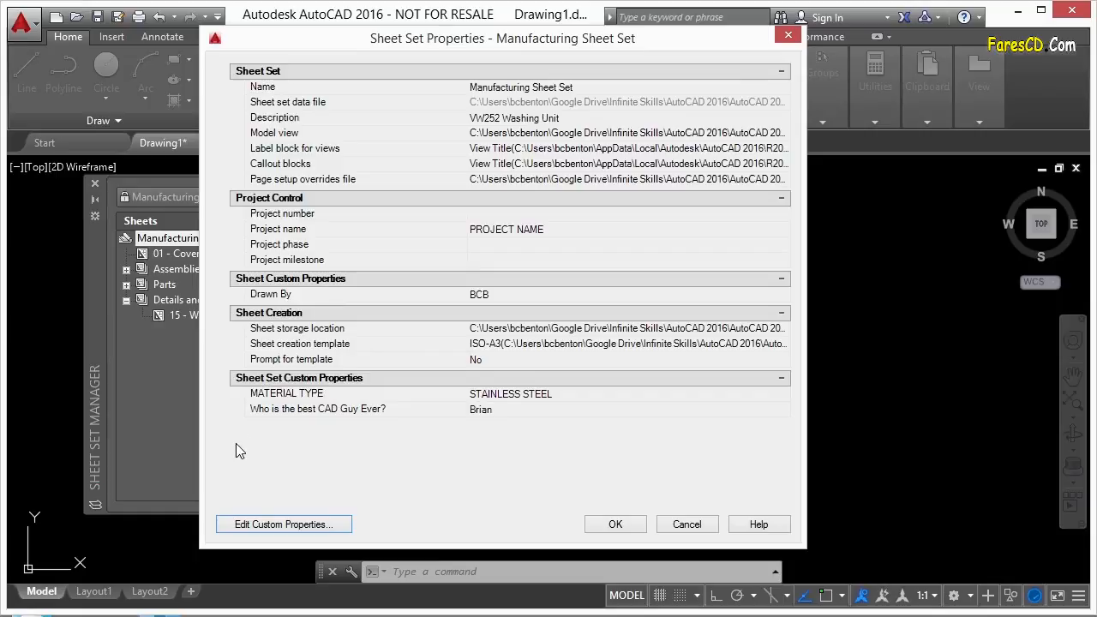
pyautogui.moveTo(335, 337)
pyautogui.click(763, 346)
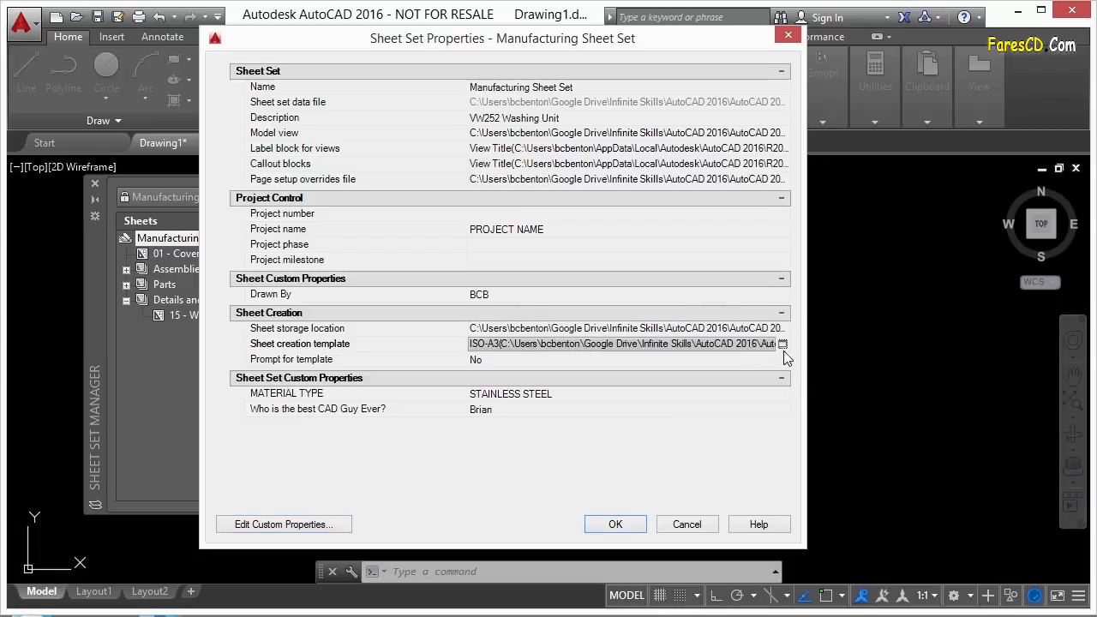
pyautogui.click(783, 344)
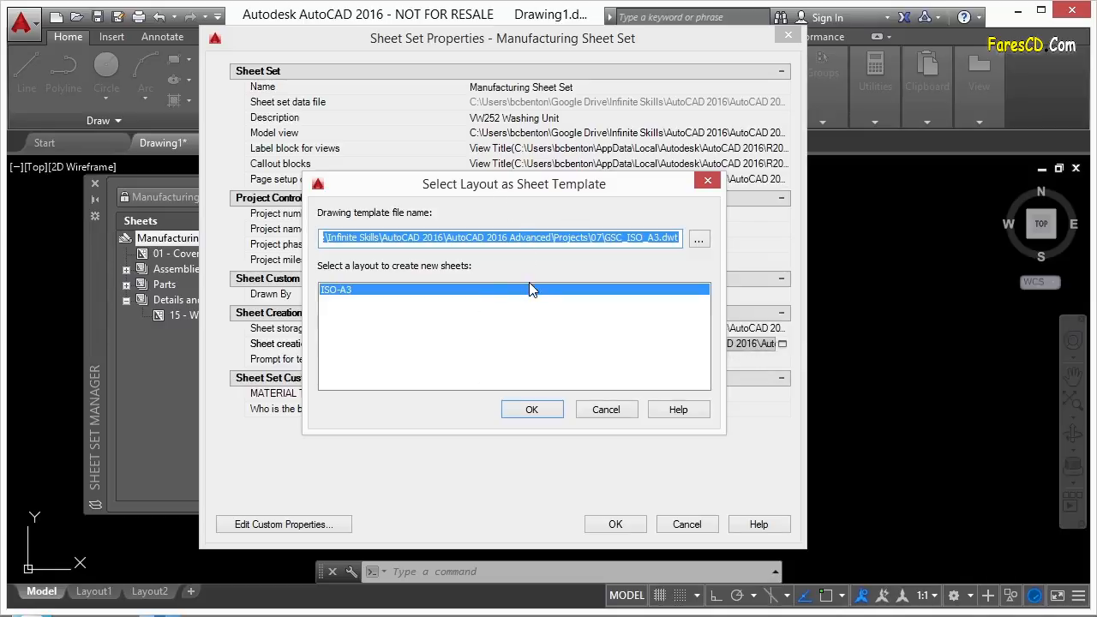
pyautogui.click(699, 241)
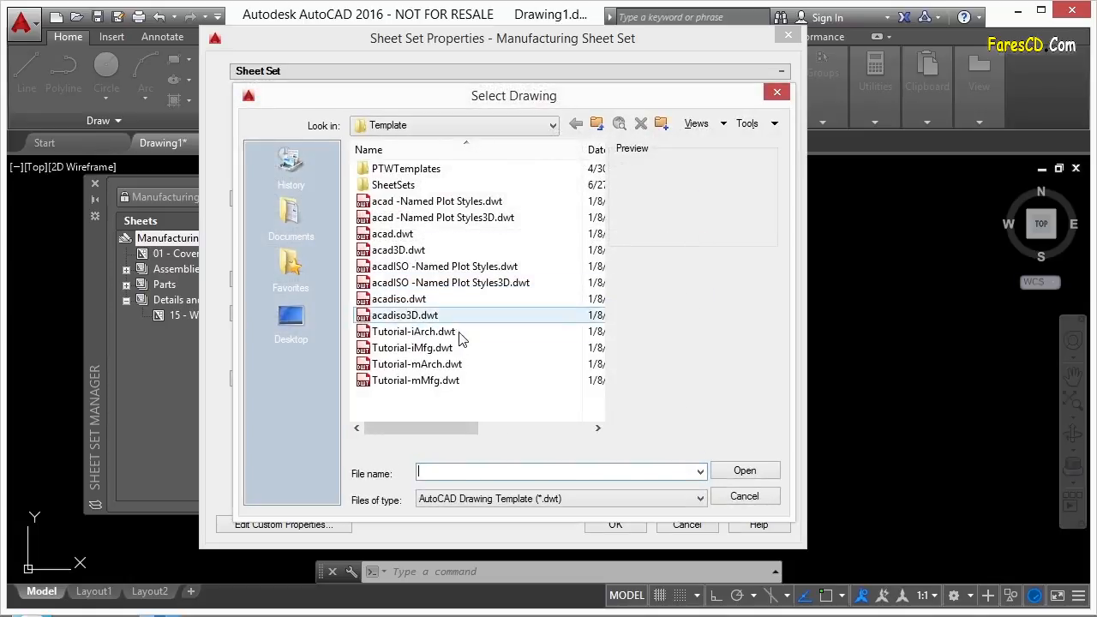
pyautogui.click(742, 497)
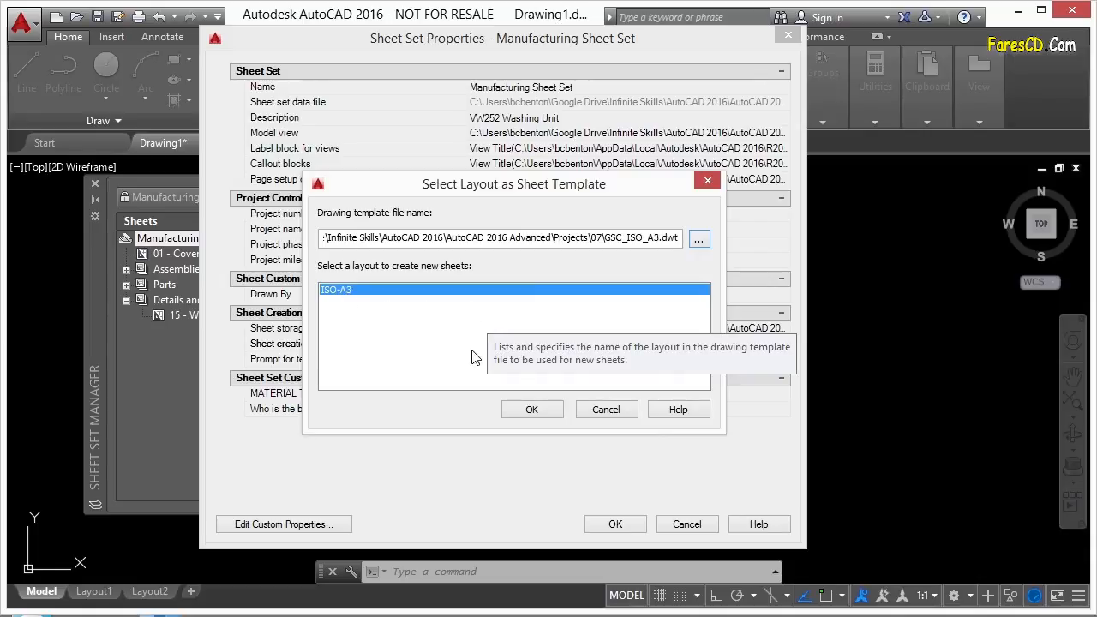
pyautogui.click(531, 410)
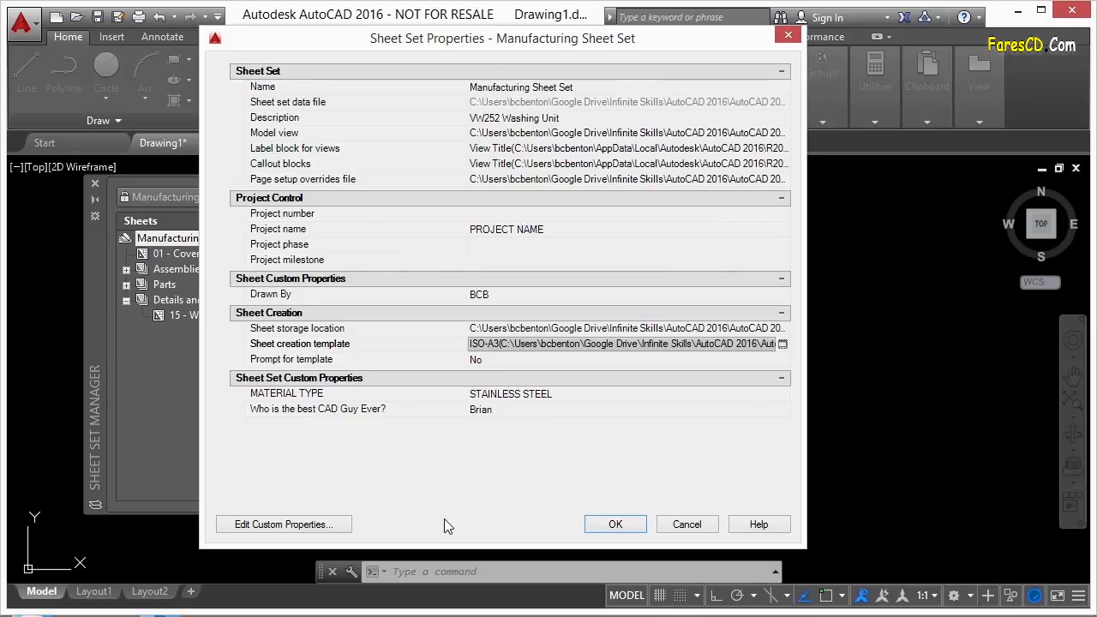
# Set Prompt for template to Yes and back to No in the sheet set properties
pyautogui.click(652, 359)
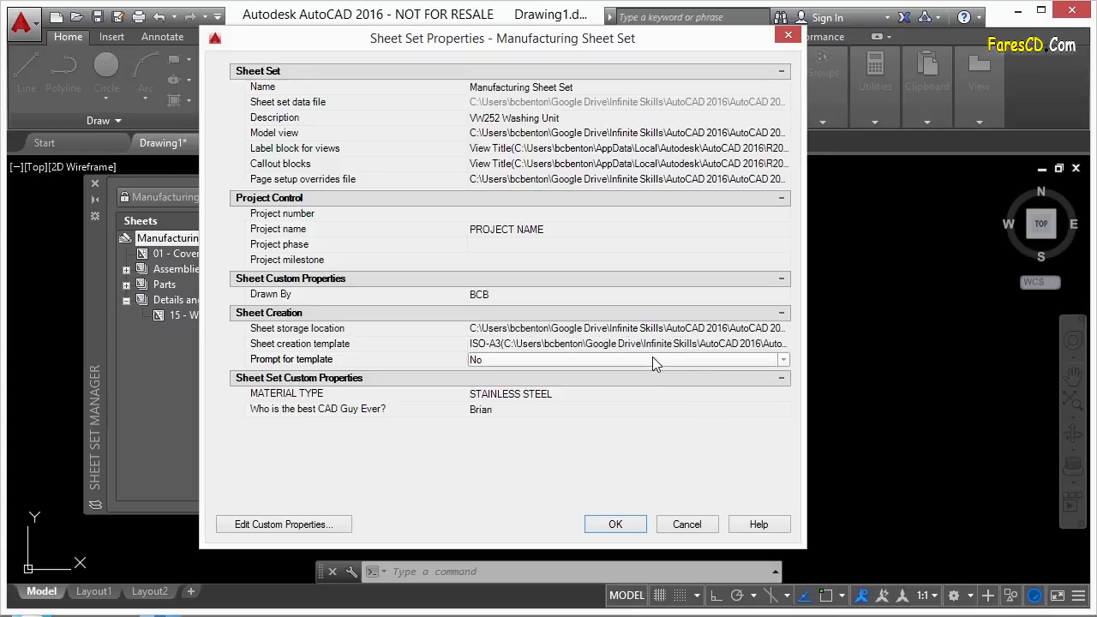
pyautogui.click(782, 360)
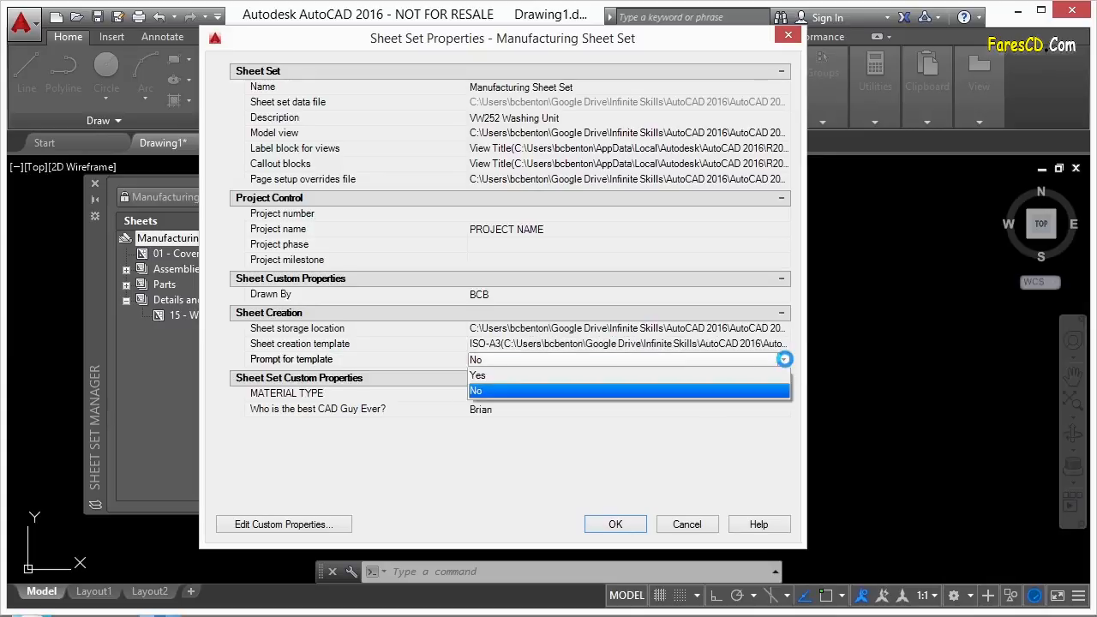
pyautogui.click(497, 377)
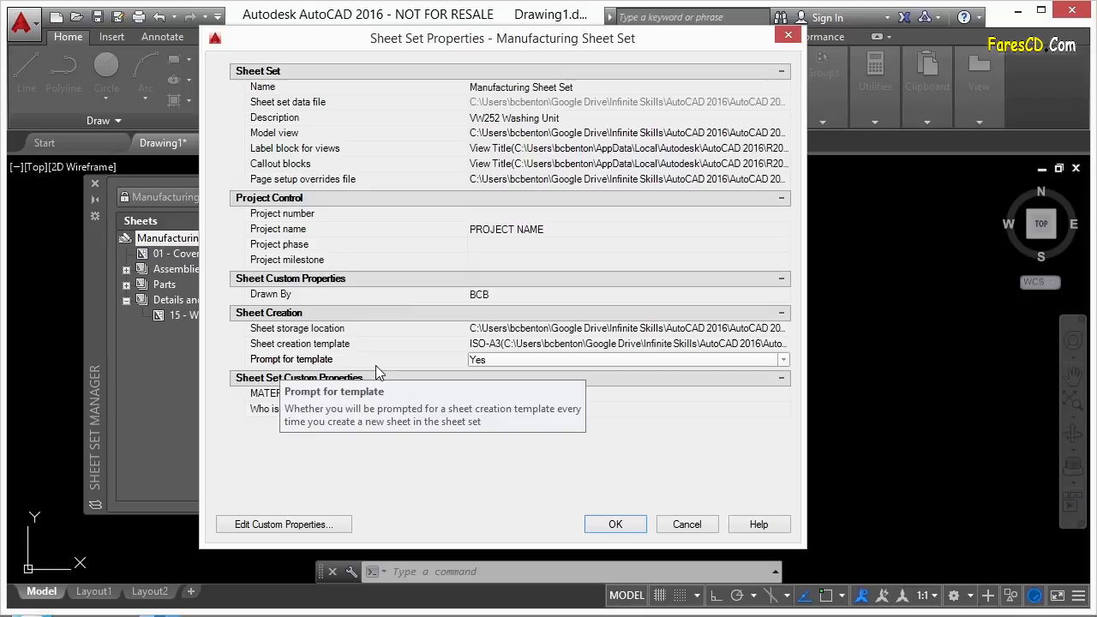
pyautogui.click(497, 359)
pyautogui.click(490, 389)
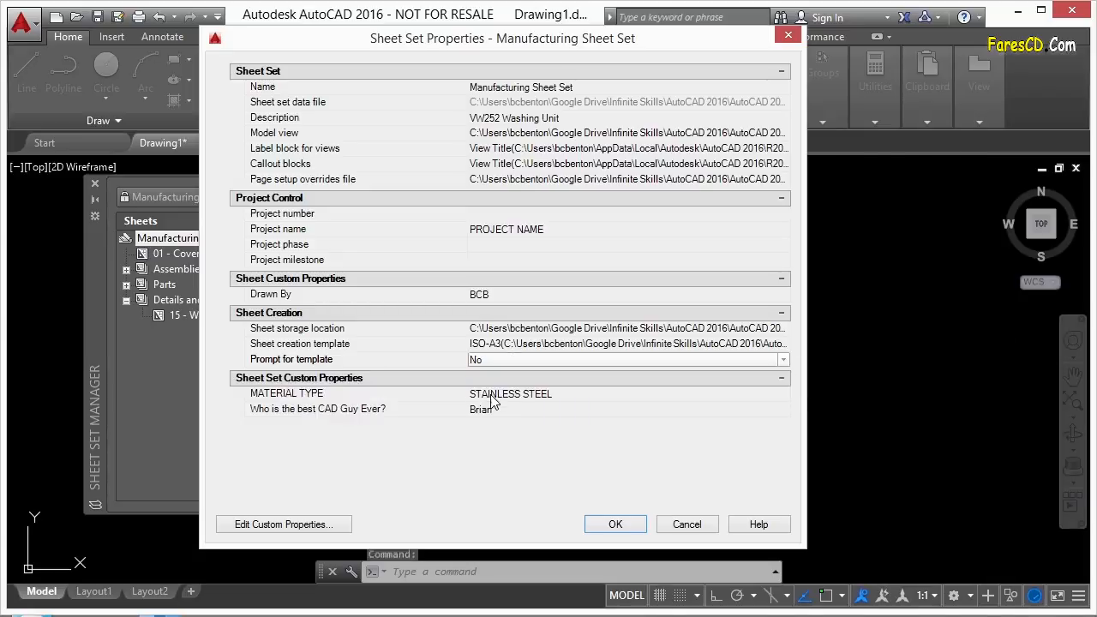
pyautogui.click(600, 522)
pyautogui.rightClick(167, 269)
pyautogui.rightClick(174, 241)
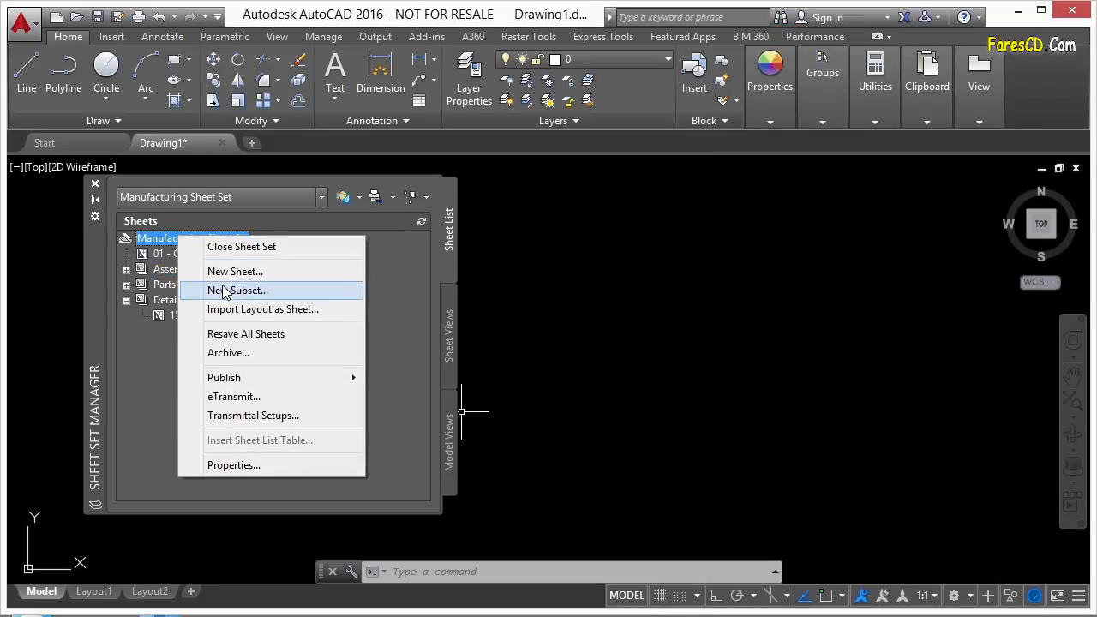
pyautogui.rightClick(166, 271)
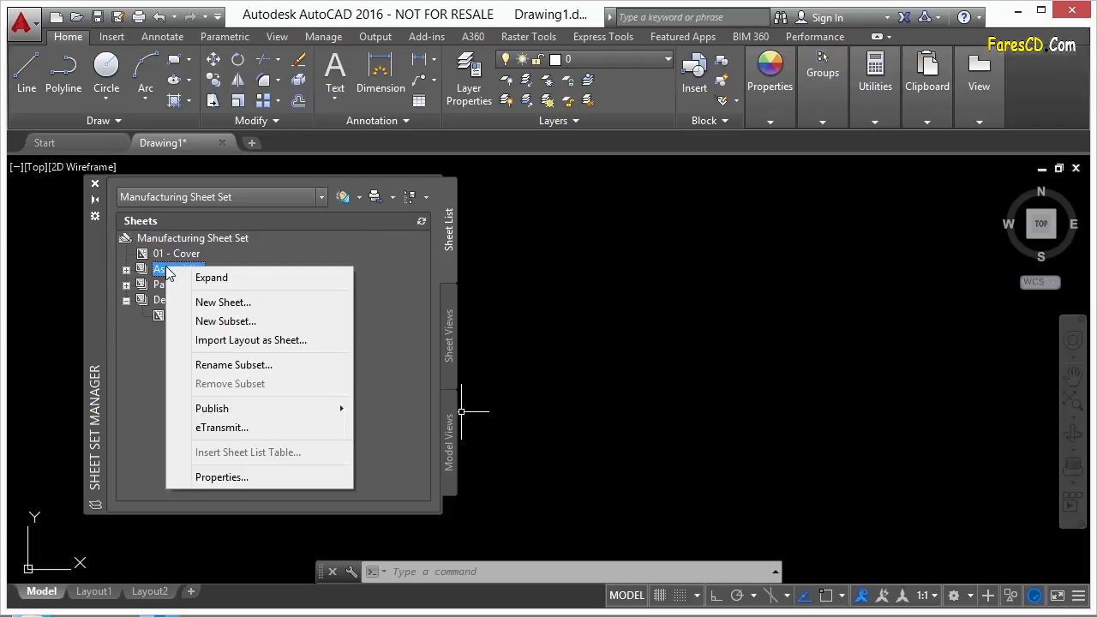
pyautogui.click(147, 358)
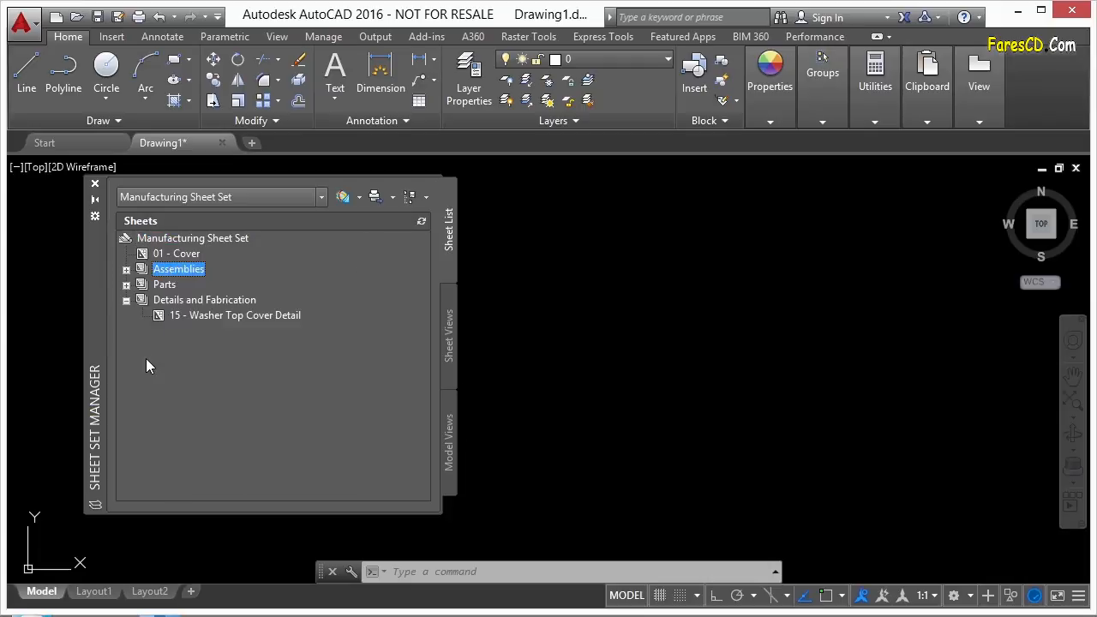
# Create a new sheet in Manufacturing Sheet Set with number 100 and title New Sheet Creation from SSM
pyautogui.rightClick(193, 240)
pyautogui.click(257, 270)
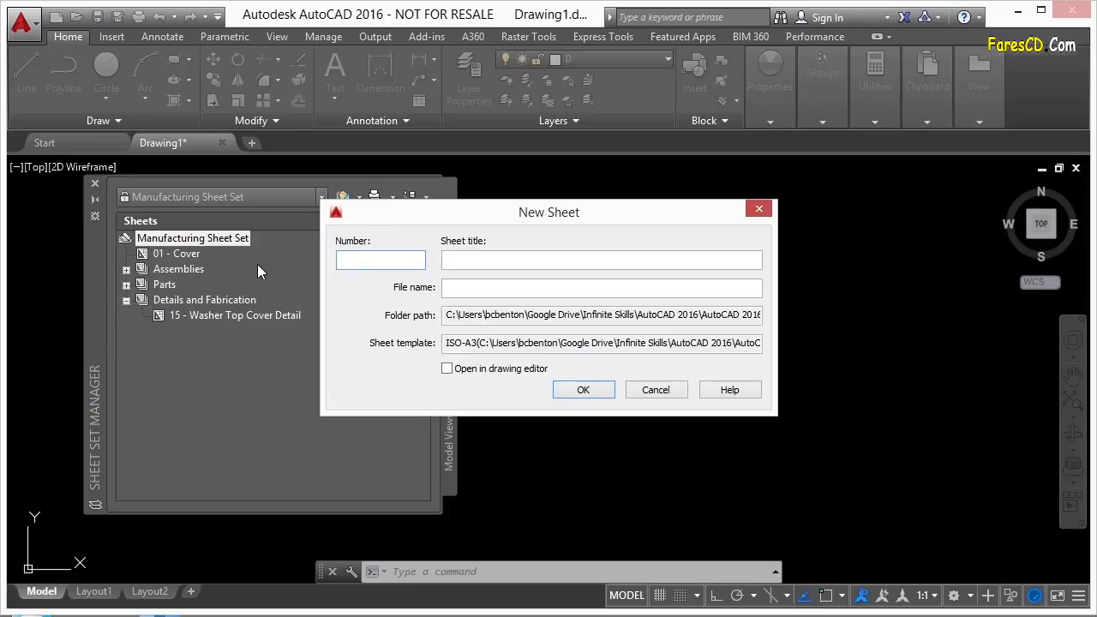
pyautogui.write('100')
pyautogui.click(495, 261)
pyautogui.write('New Sheet ')
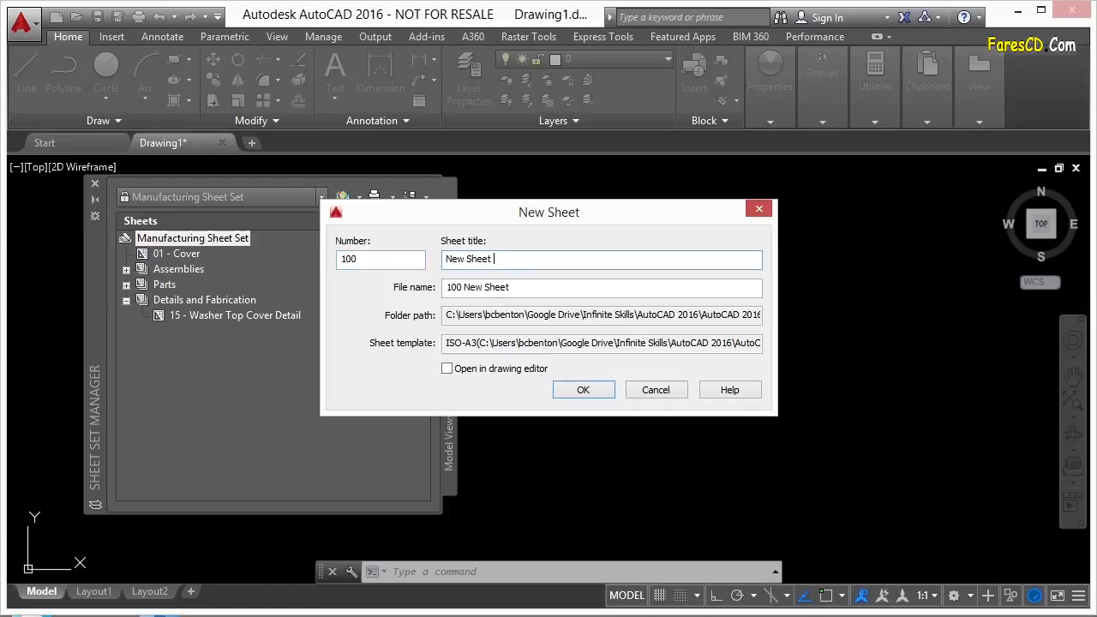
pyautogui.write('Creation from SSM')
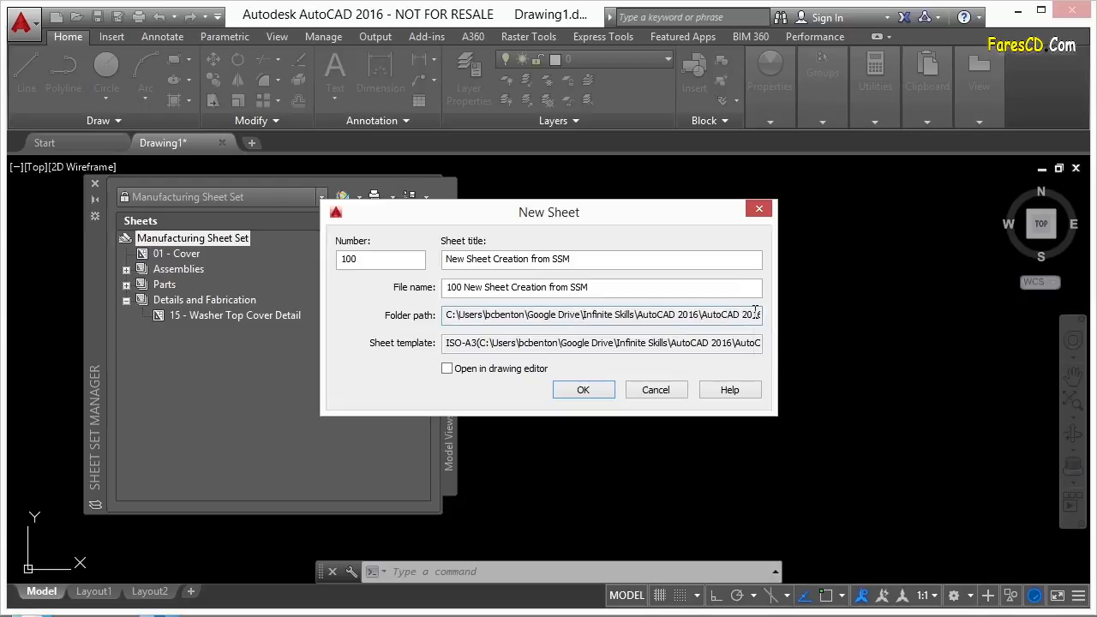
pyautogui.click(580, 341)
pyautogui.click(582, 391)
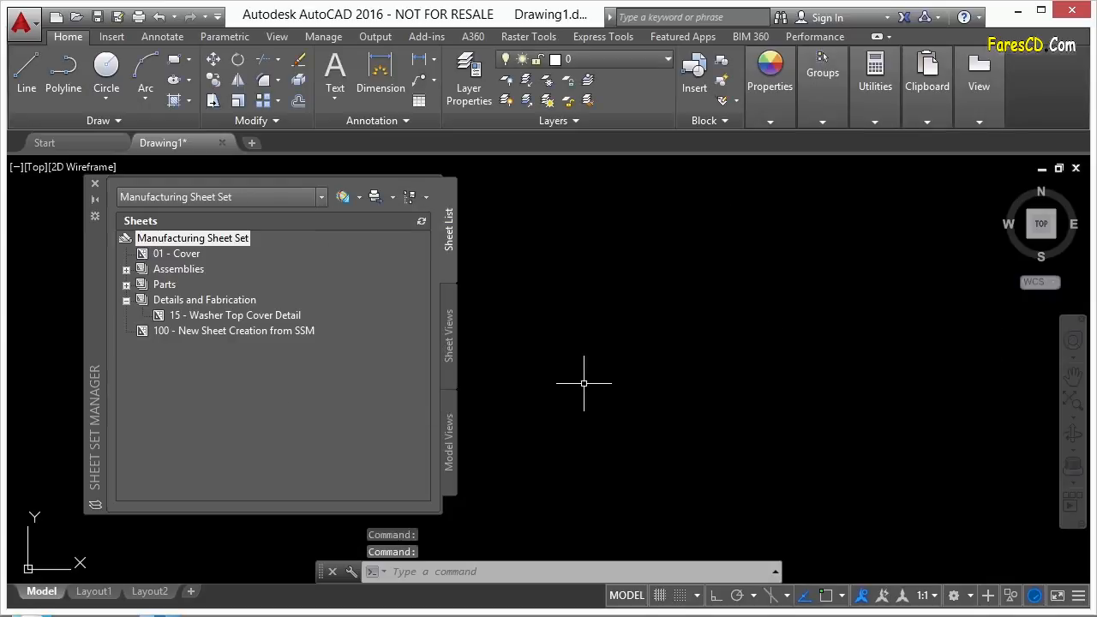
# Open sheet 100 - New Sheet Creation from SSM and examine the title and sheet number in its title block
pyautogui.click(240, 333)
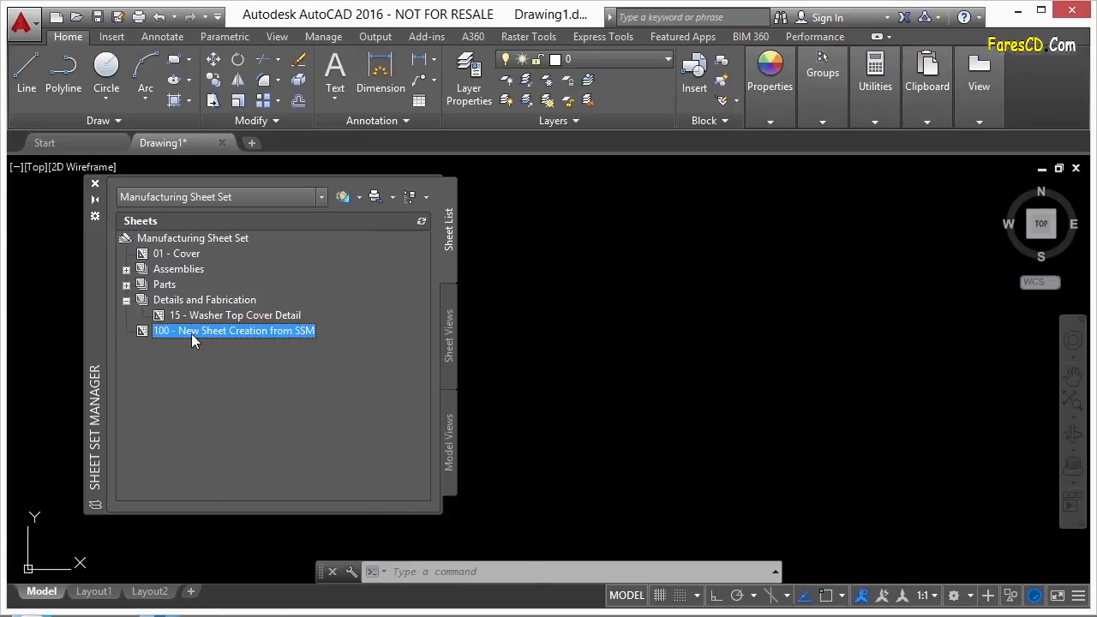
pyautogui.doubleClick(193, 331)
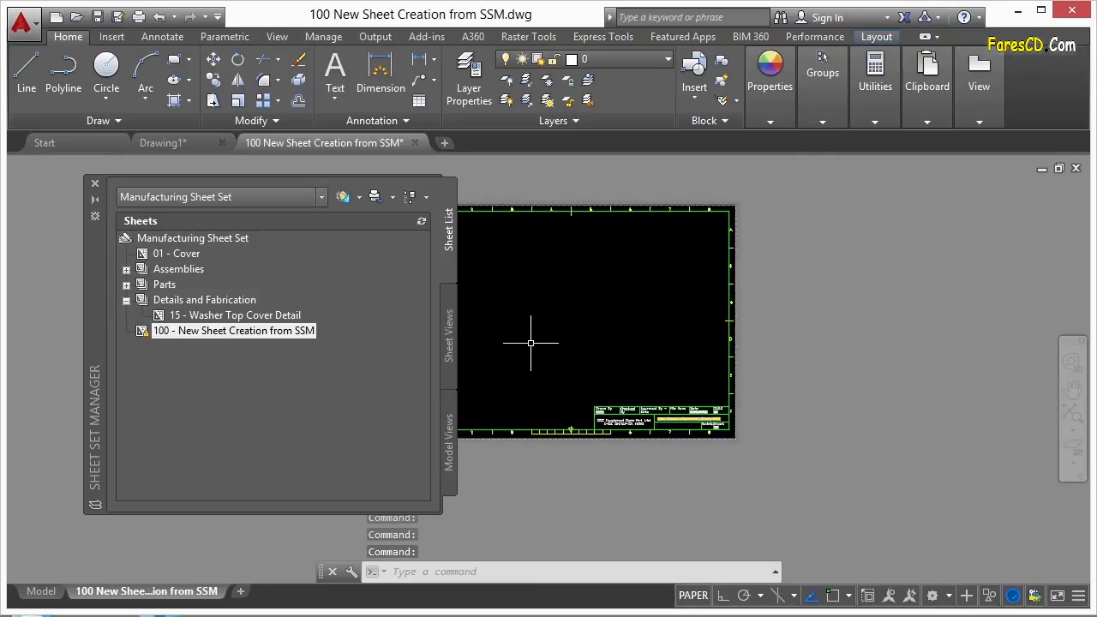
pyautogui.scroll(4, 599, 429)
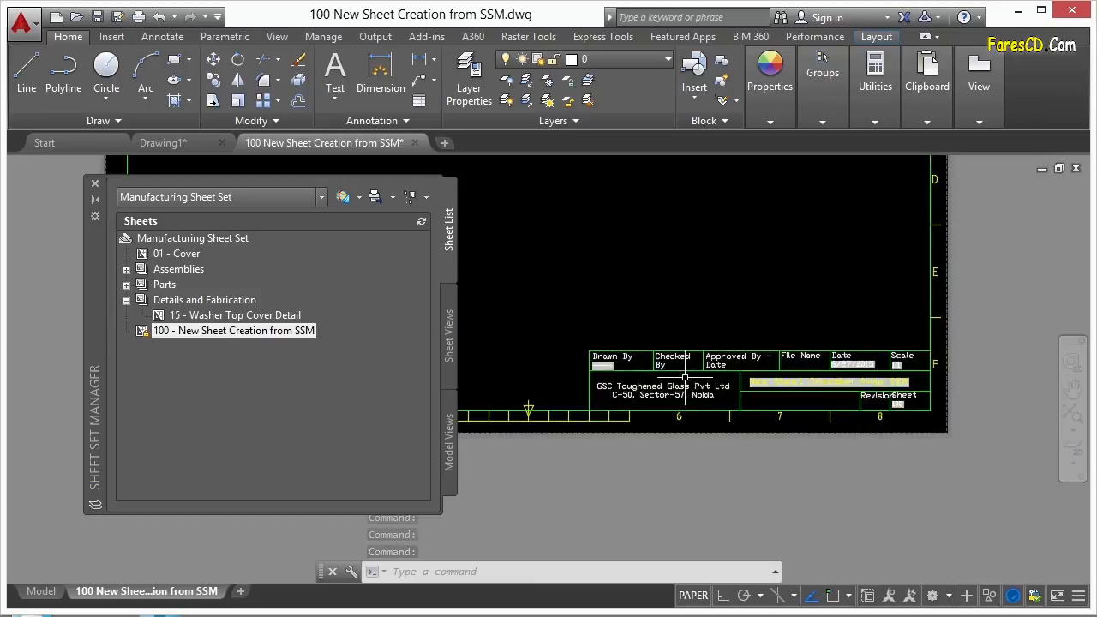
pyautogui.scroll(2, 807, 383)
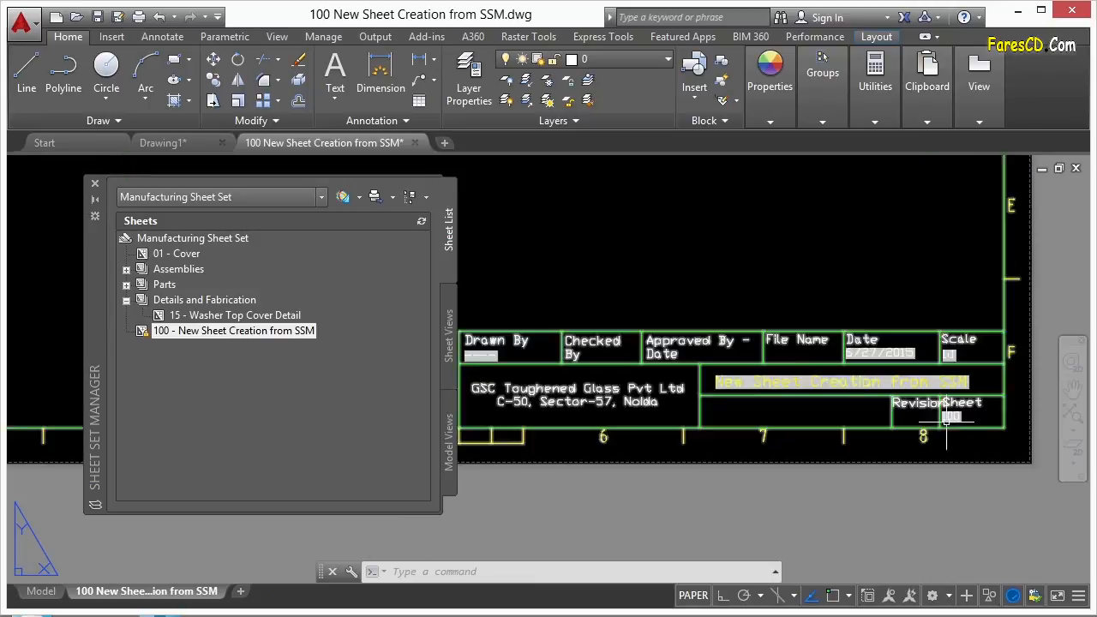
pyautogui.scroll(2, 956, 433)
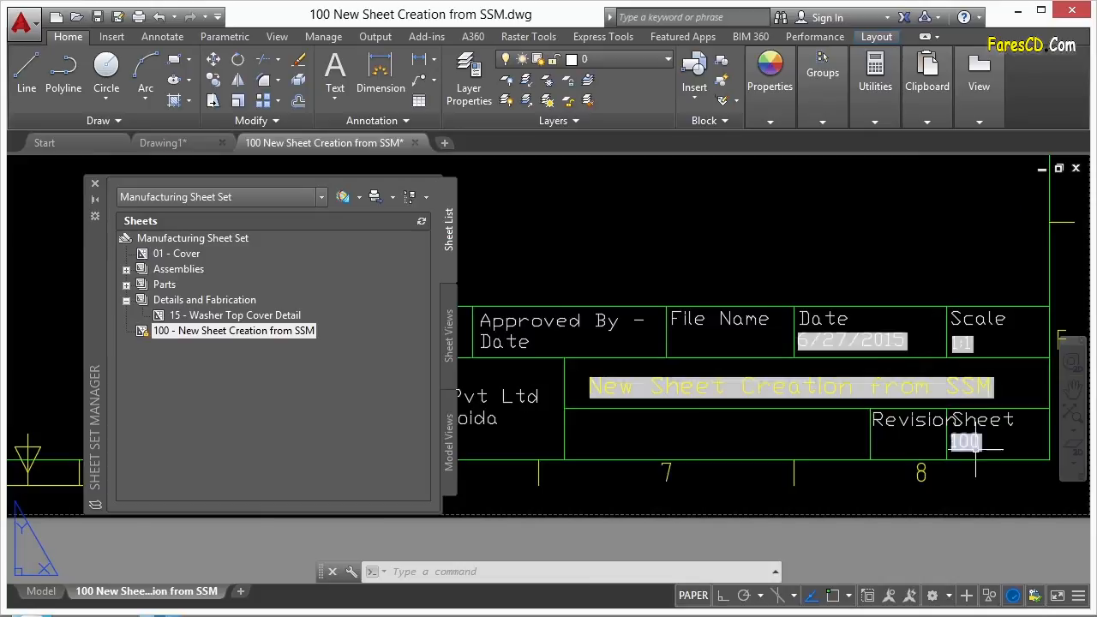
pyautogui.scroll(-5, 975, 451)
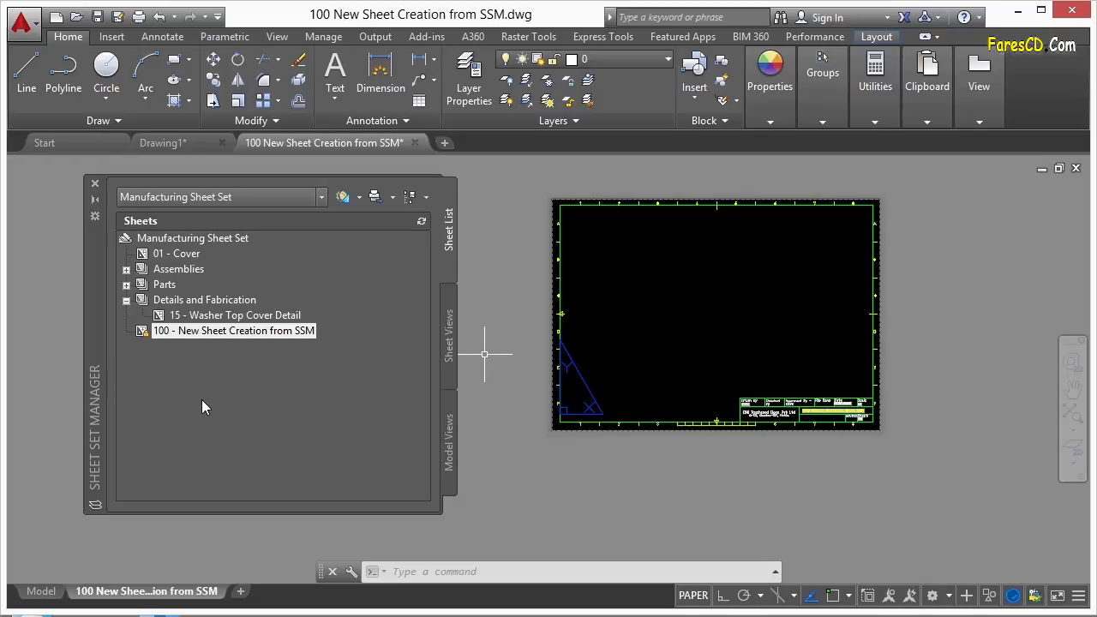
# Show the list of sheet views and enlarge the Sheet Set Manager palette
pyautogui.click(447, 343)
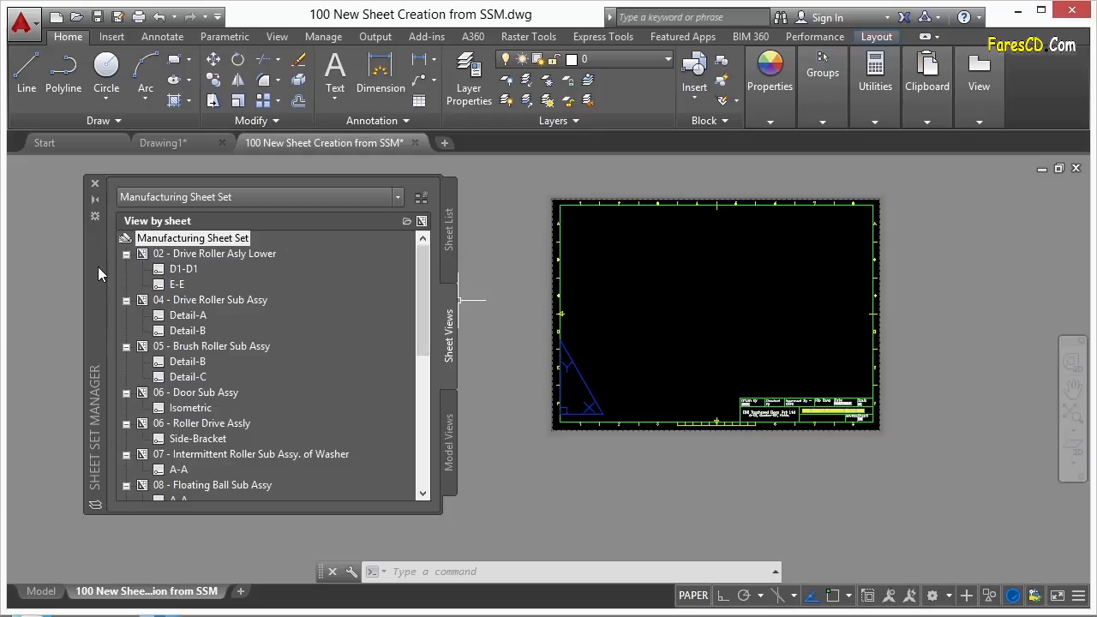
pyautogui.moveTo(102, 263); pyautogui.dragTo(98, 246)
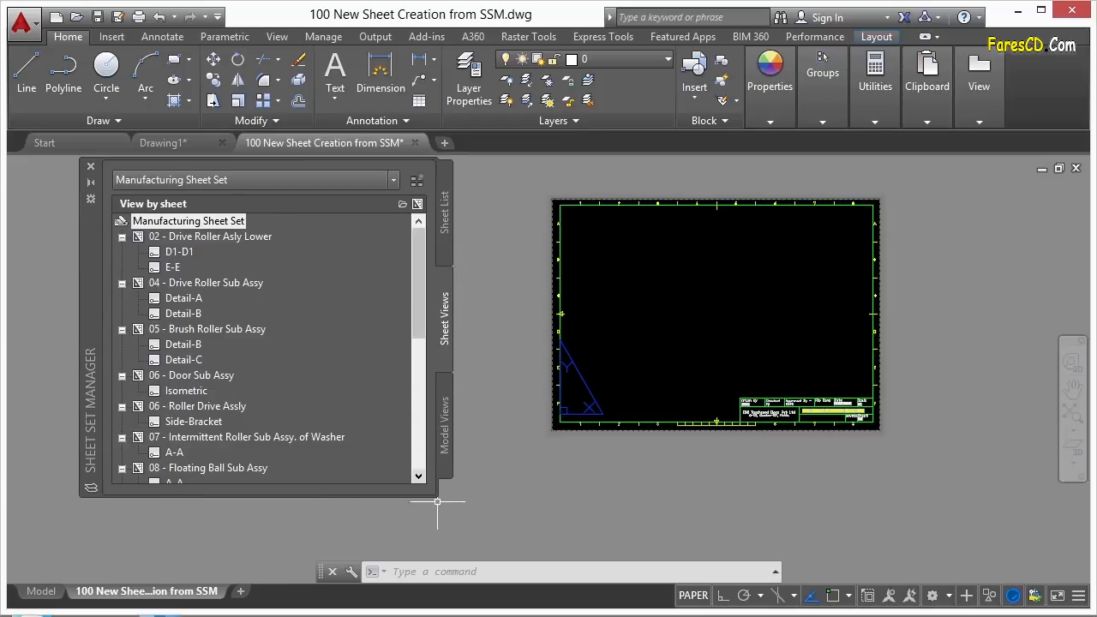
pyautogui.moveTo(433, 497); pyautogui.dragTo(456, 563)
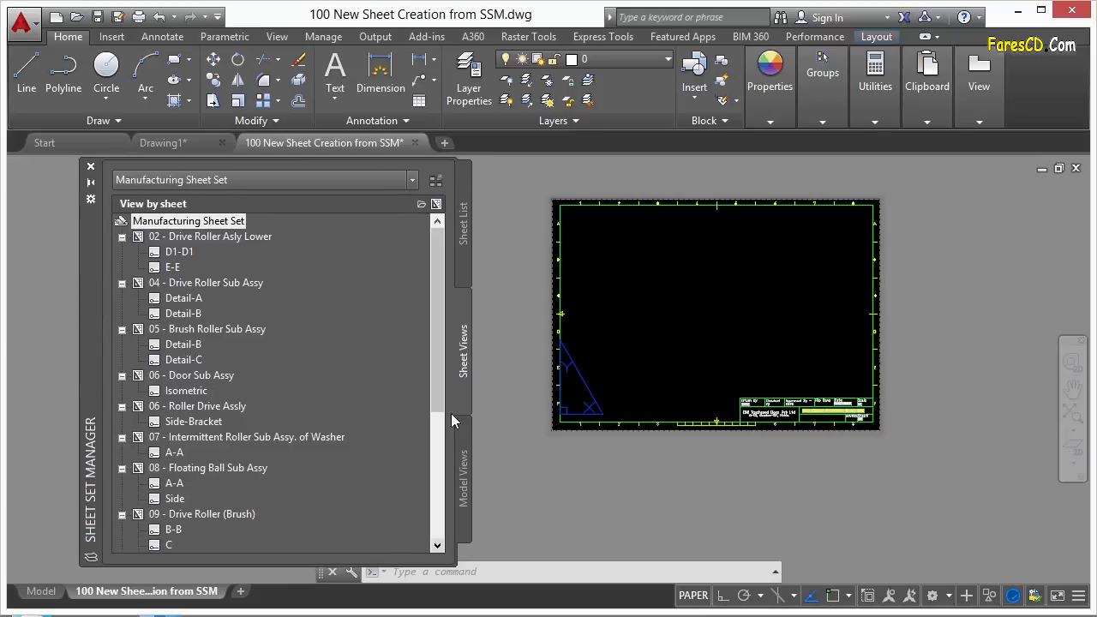
# Compare the sheet list, sheet views and model views of Manufacturing Sheet Set, ending on the sheet views
pyautogui.click(458, 230)
pyautogui.click(465, 332)
pyautogui.click(460, 244)
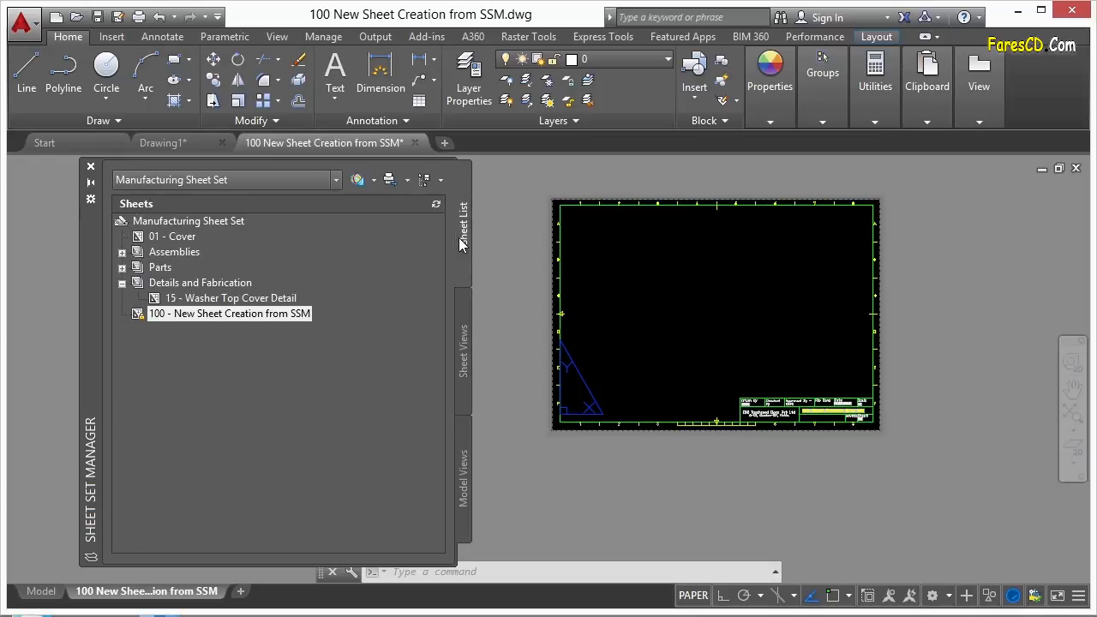
pyautogui.click(464, 365)
pyautogui.click(466, 473)
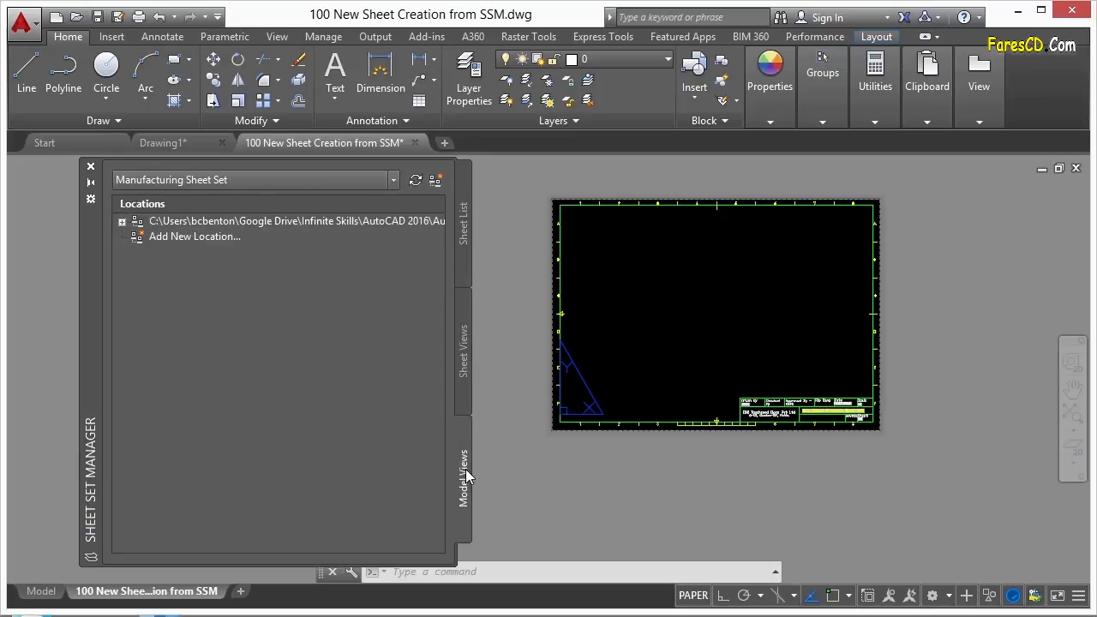
pyautogui.click(466, 335)
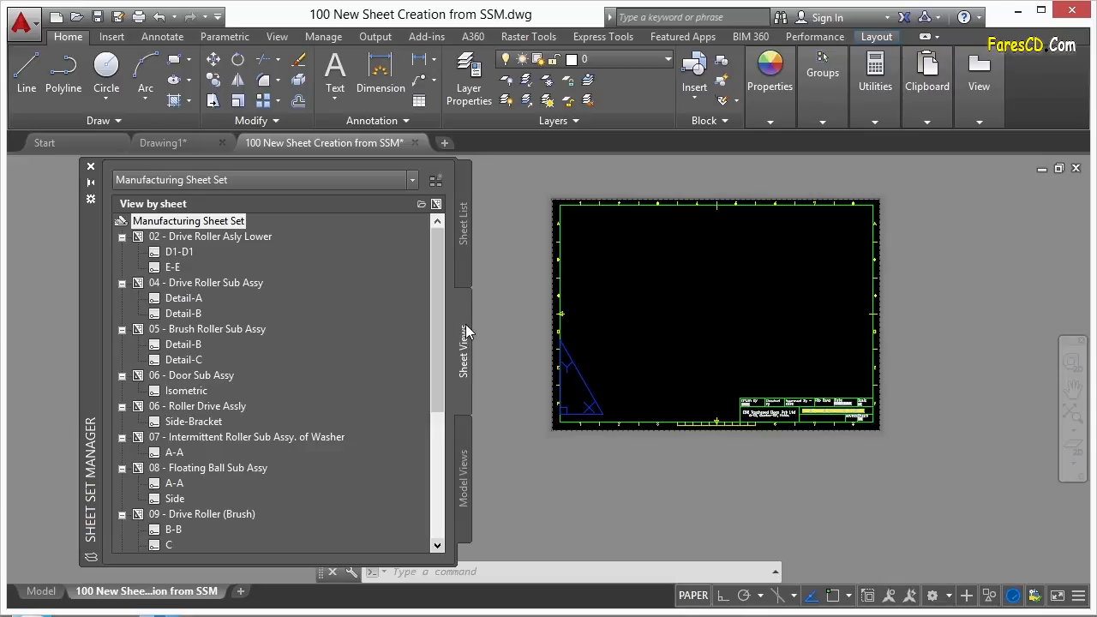
# Open the sheet view D1-D1 of sheet 02 - Drive Roller Asly Lower
pyautogui.click(187, 238)
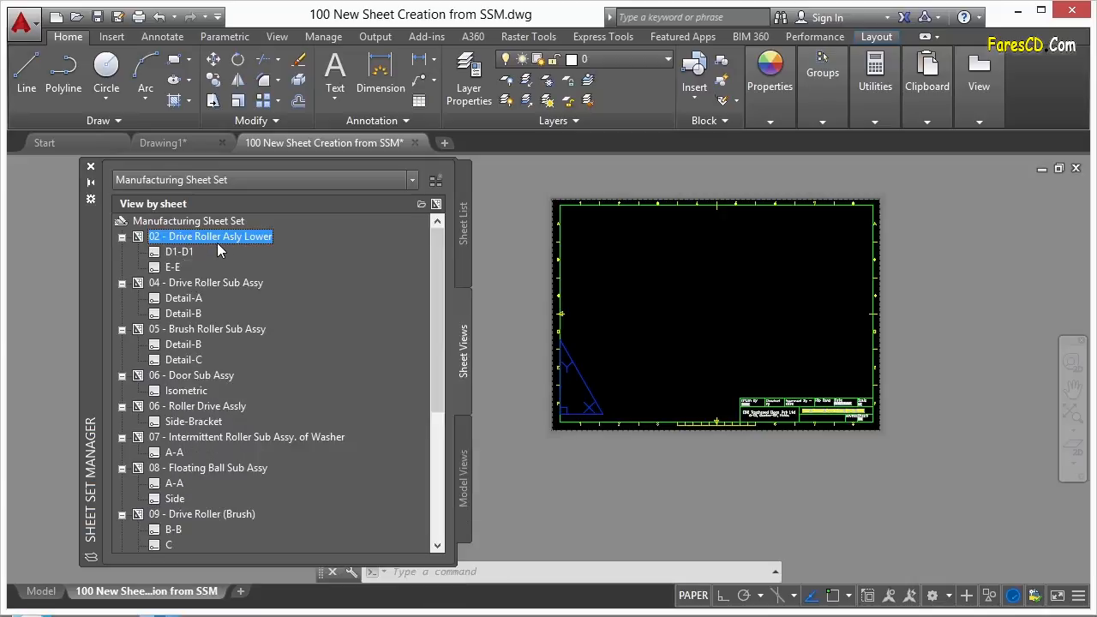
pyautogui.click(180, 252)
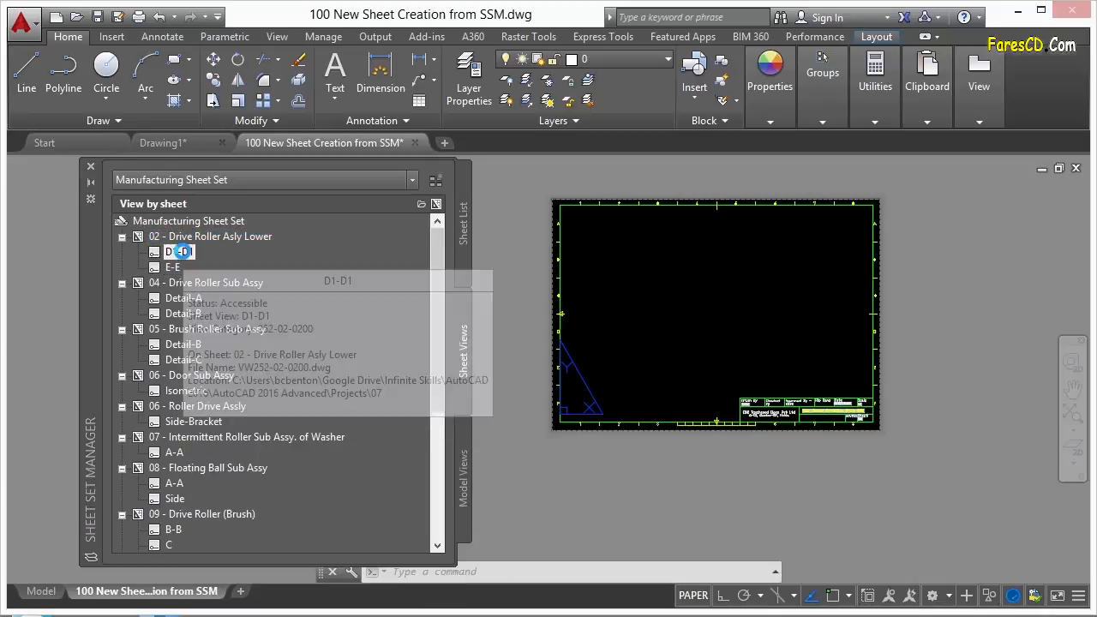
pyautogui.doubleClick(180, 252)
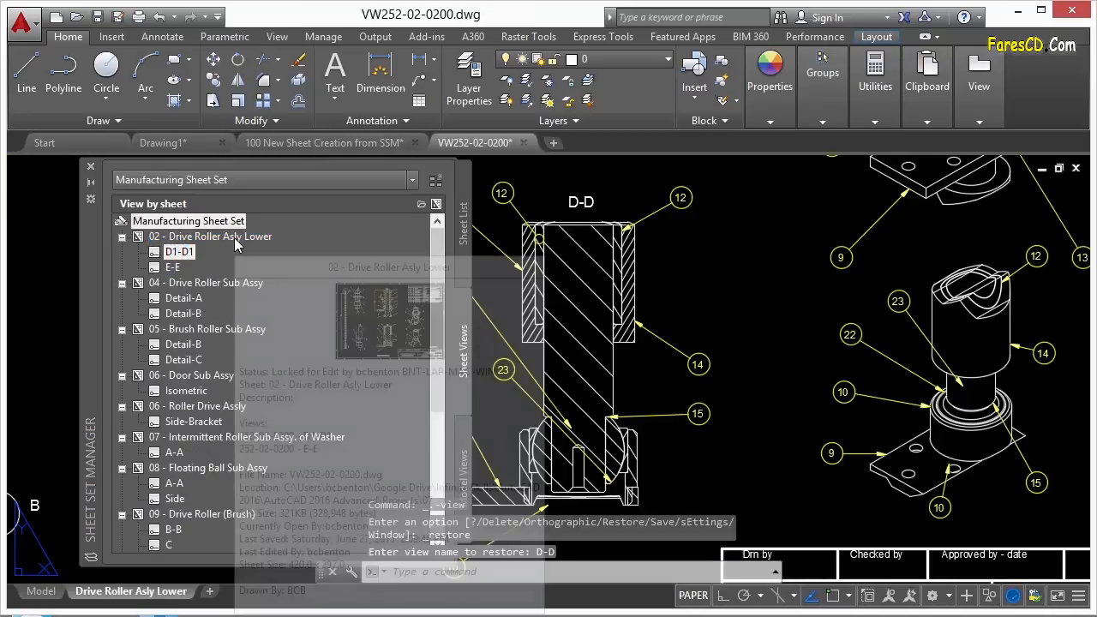
pyautogui.moveTo(237, 243)
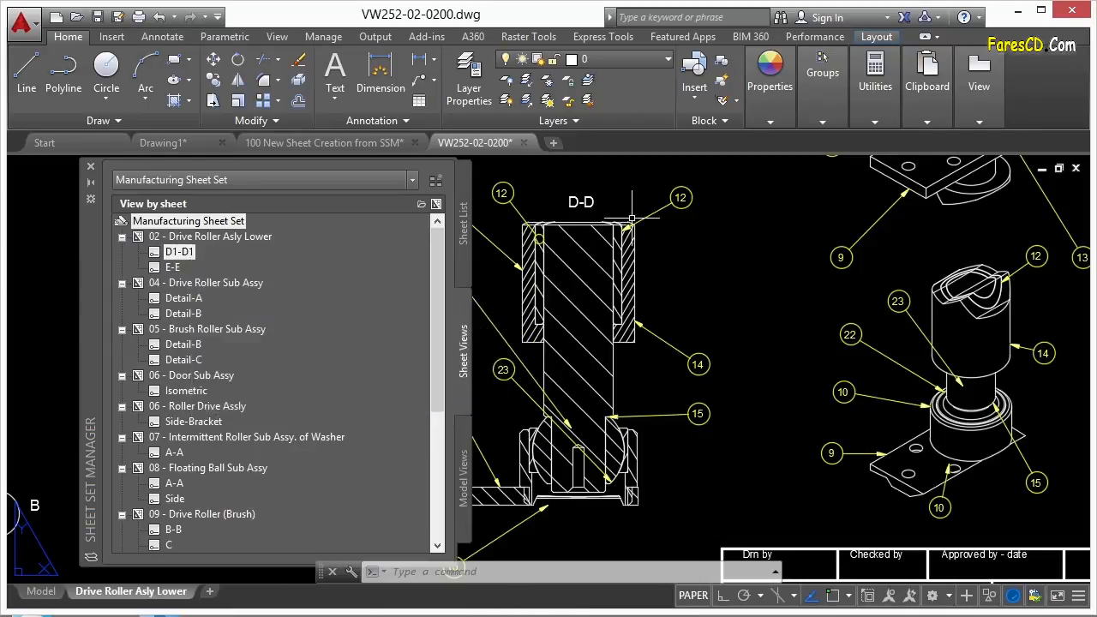
pyautogui.scroll(-2, 711, 260)
# Display the sheet view E-E of sheet 02 - Drive Roller Asly Lower and inspect it on the sheet
pyautogui.click(173, 266)
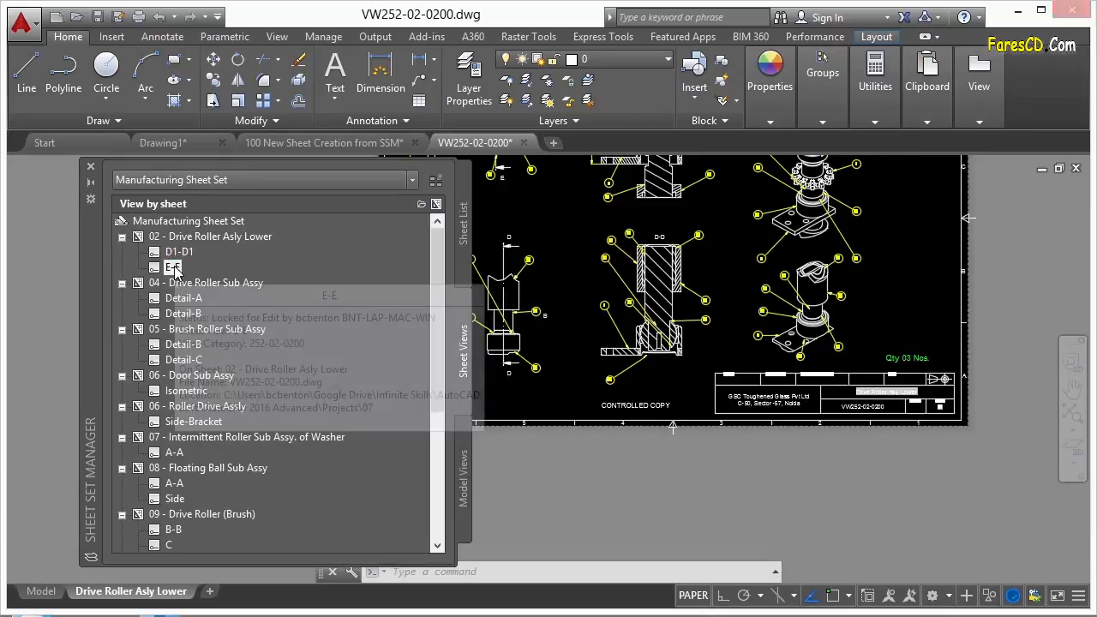
pyautogui.doubleClick(173, 266)
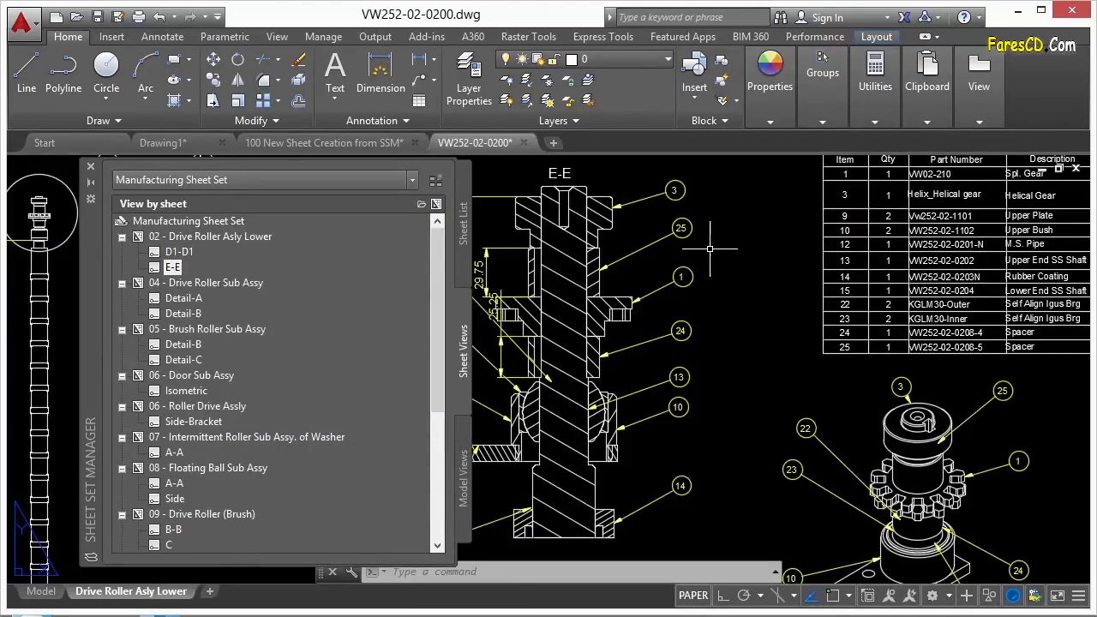
pyautogui.scroll(-2, 708, 247)
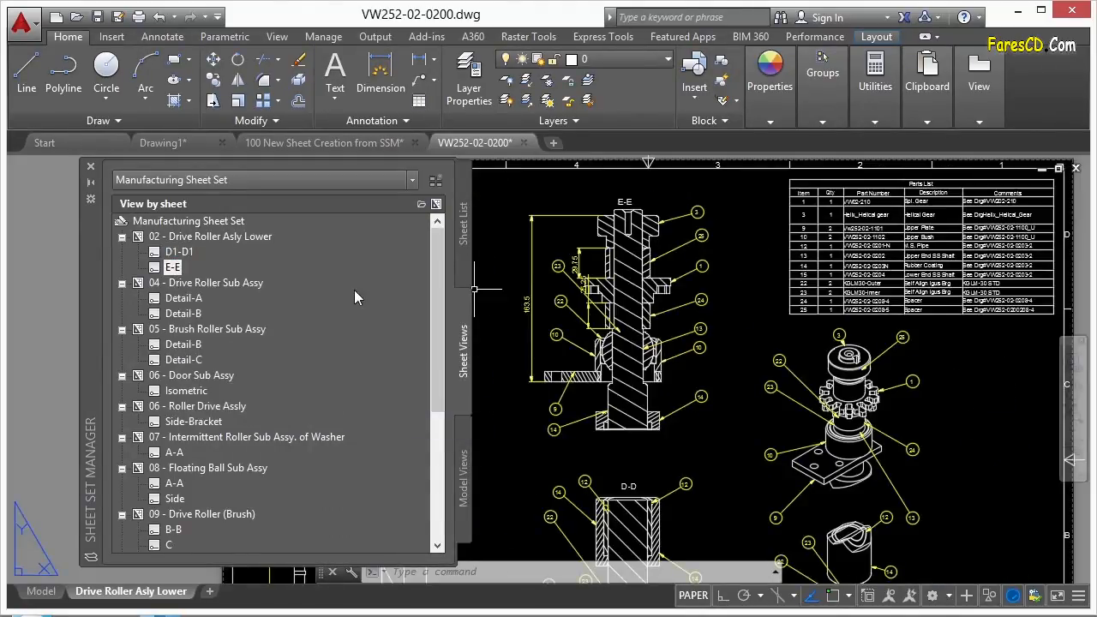
pyautogui.moveTo(237, 245)
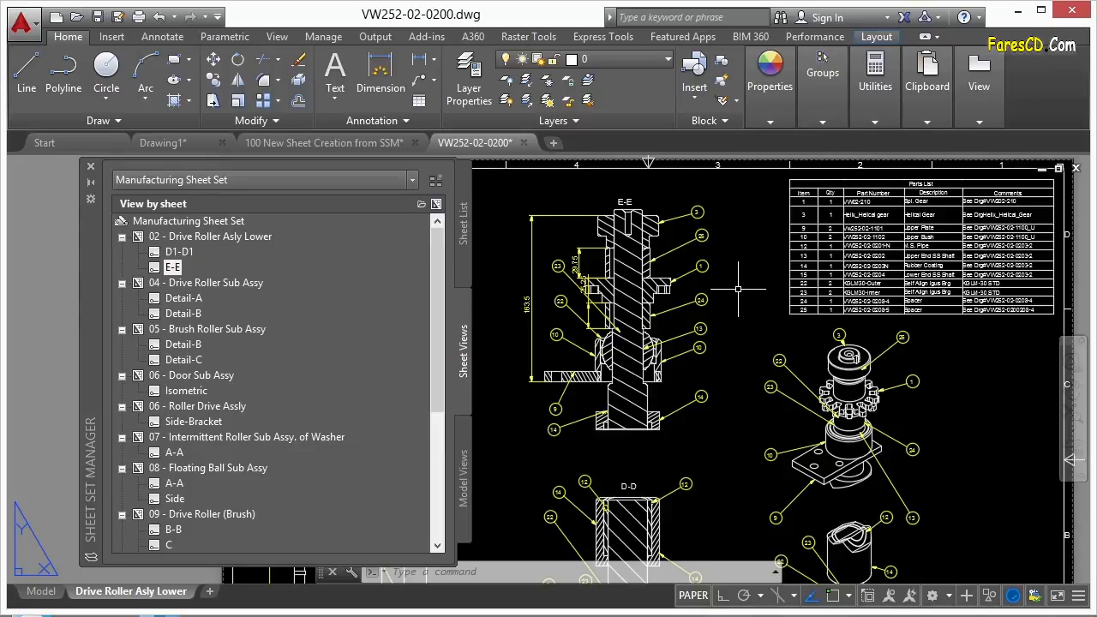
pyautogui.scroll(-1, 756, 322)
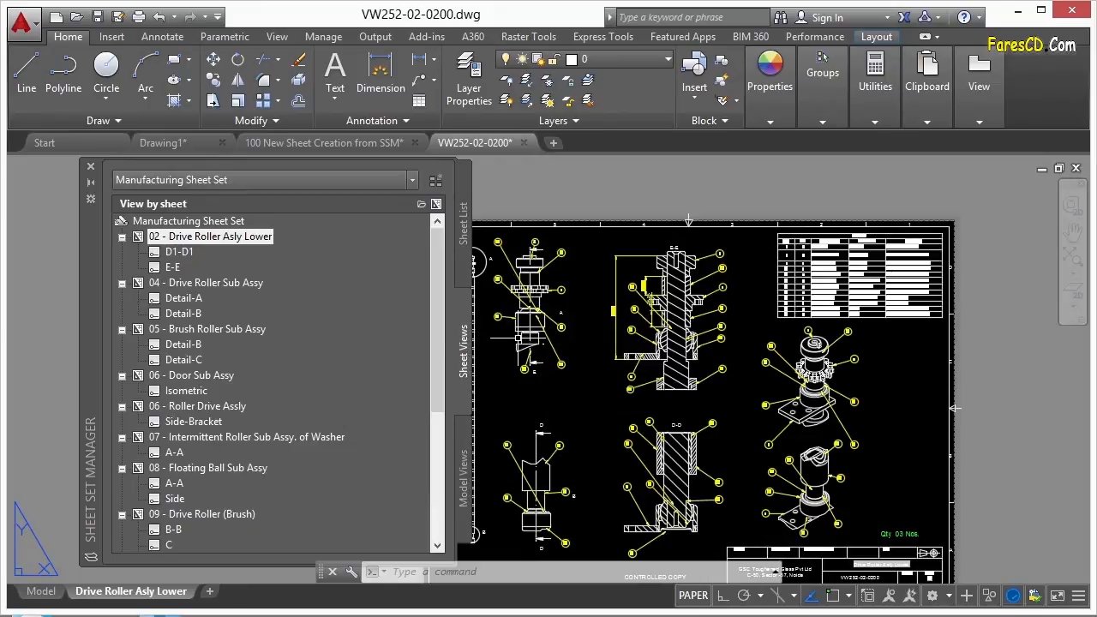
# Open the View Manager with the VIEW command and check the properties of layout views D-D and E-E
pyautogui.scroll(-2, 635, 343)
pyautogui.write('VIEW')
pyautogui.press('Return')
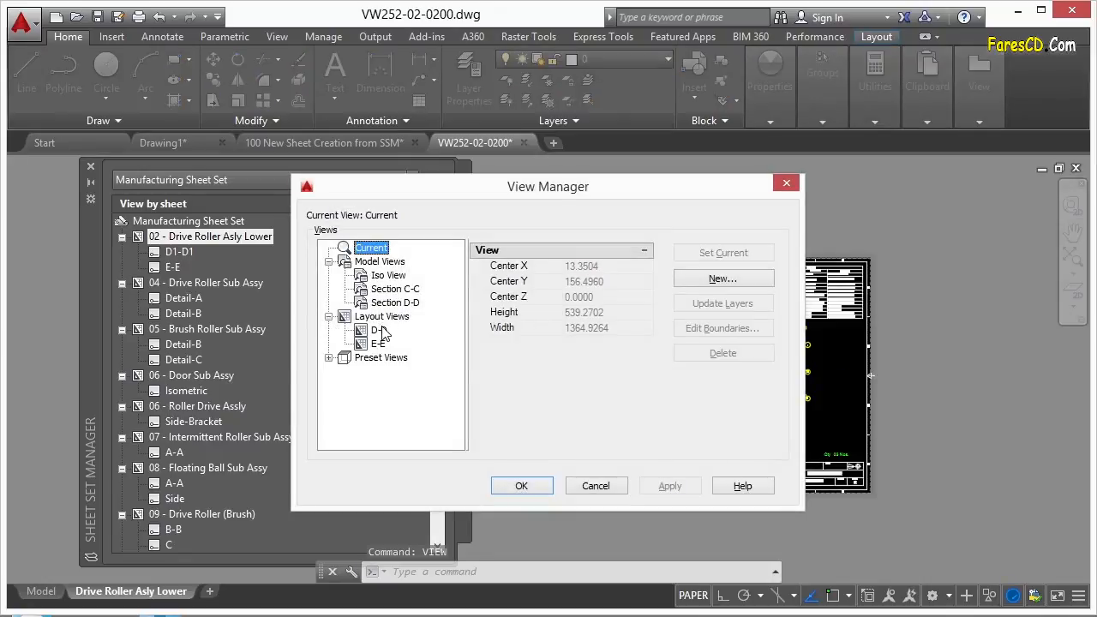
pyautogui.click(381, 332)
pyautogui.click(382, 343)
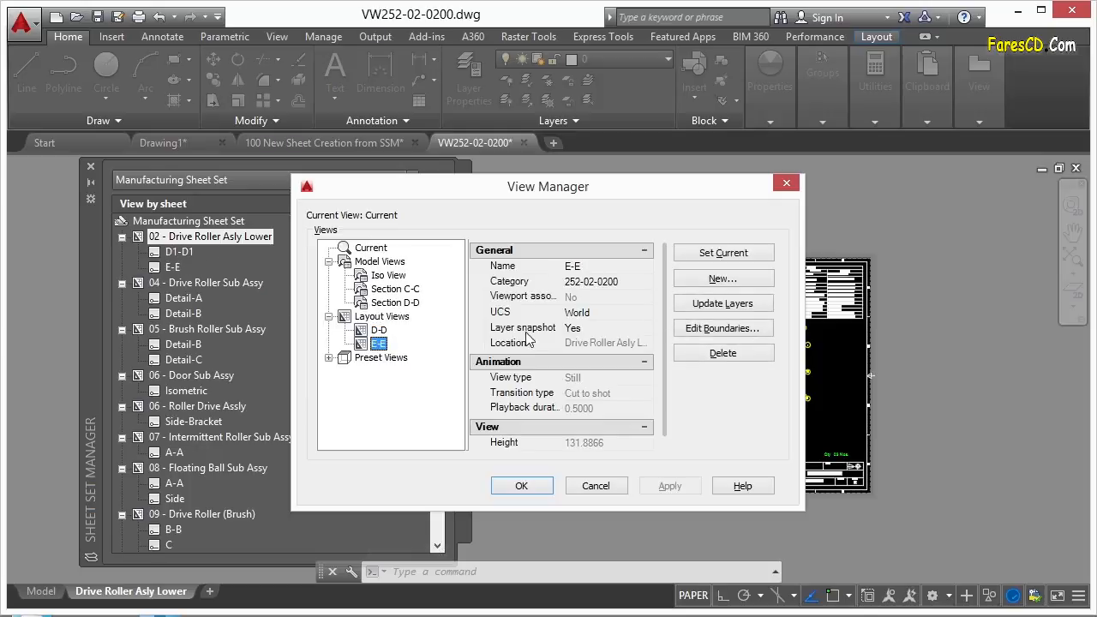
# Start a new named view and define its boundary as a window around the upper isometric roller assembly
pyautogui.click(720, 281)
pyautogui.click(557, 210)
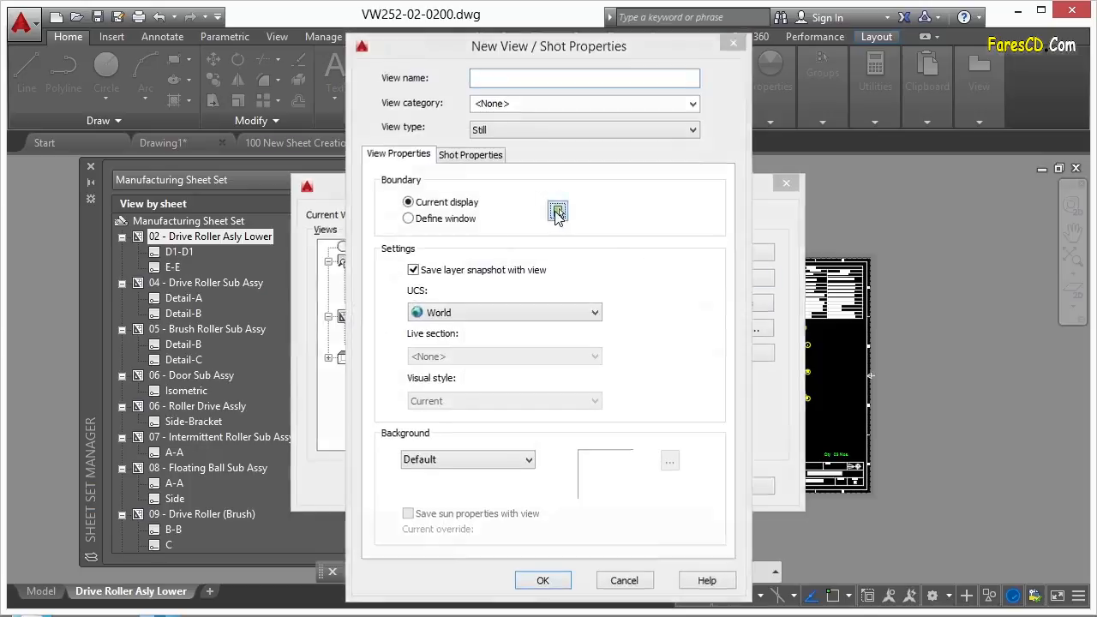
pyautogui.scroll(8, 602, 340)
pyautogui.scroll(-2, 619, 382)
pyautogui.scroll(3, 728, 394)
pyautogui.click(569, 241)
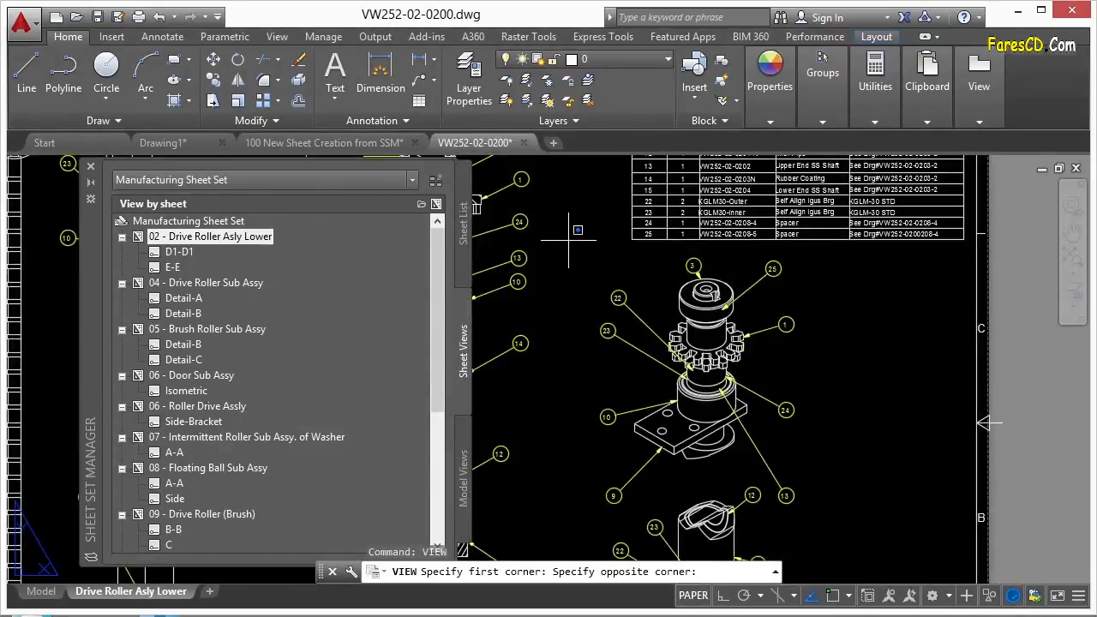
pyautogui.click(844, 514)
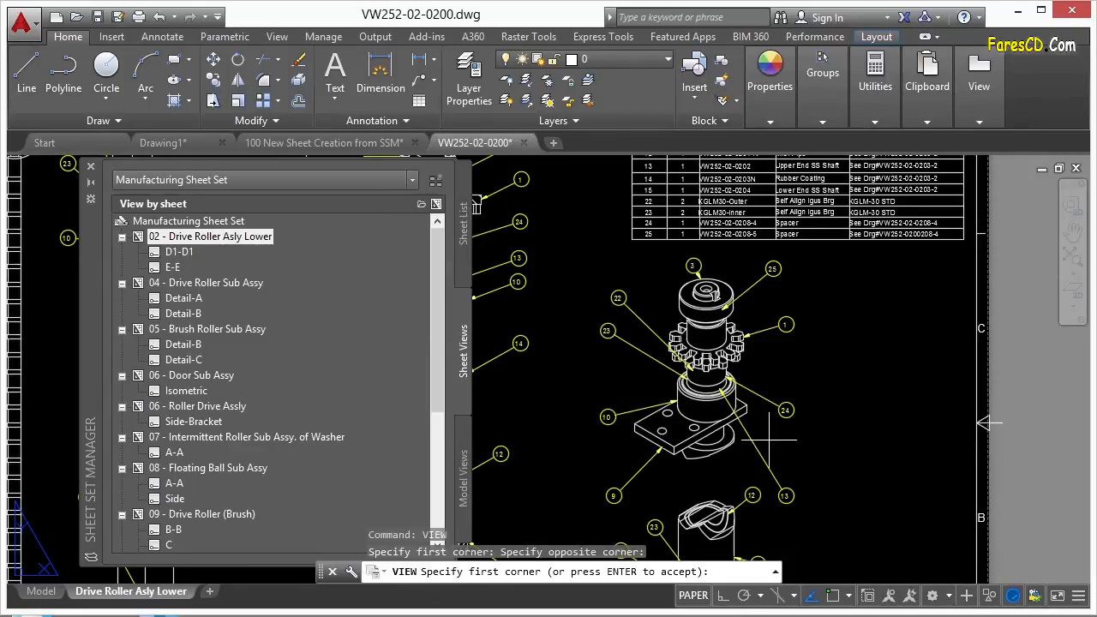
pyautogui.press('Return')
# Name the new view ISO, save it and close the View Manager
pyautogui.click(543, 80)
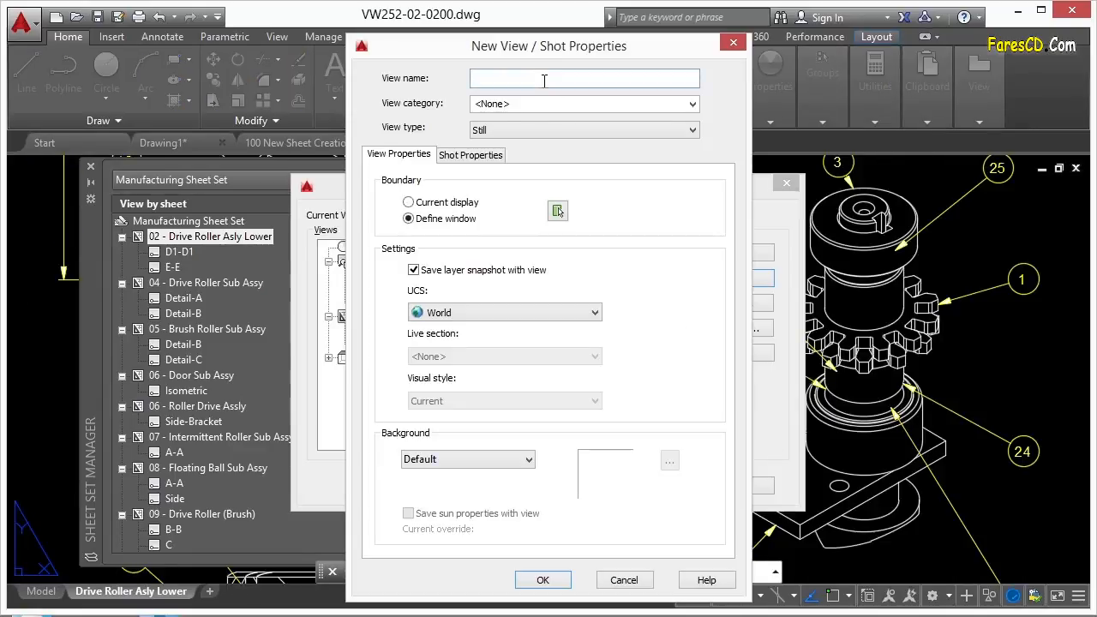
pyautogui.write('ISO')
pyautogui.click(555, 581)
pyautogui.click(525, 485)
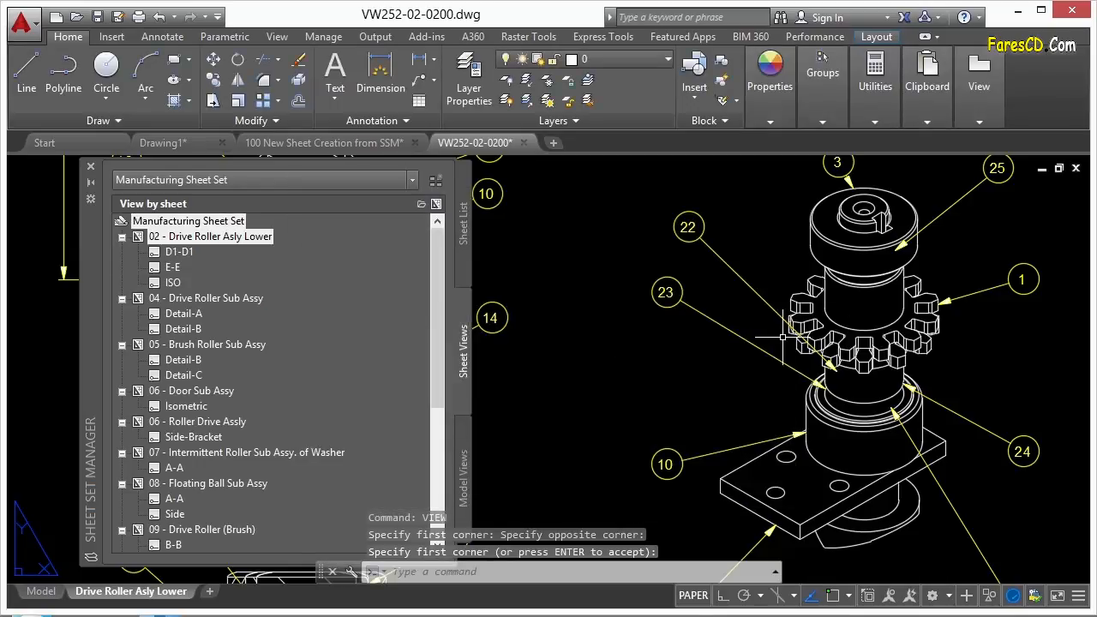
# Display the sheet view ISO of sheet 02 - Drive Roller Asly Lower from the sheet views
pyautogui.click(173, 282)
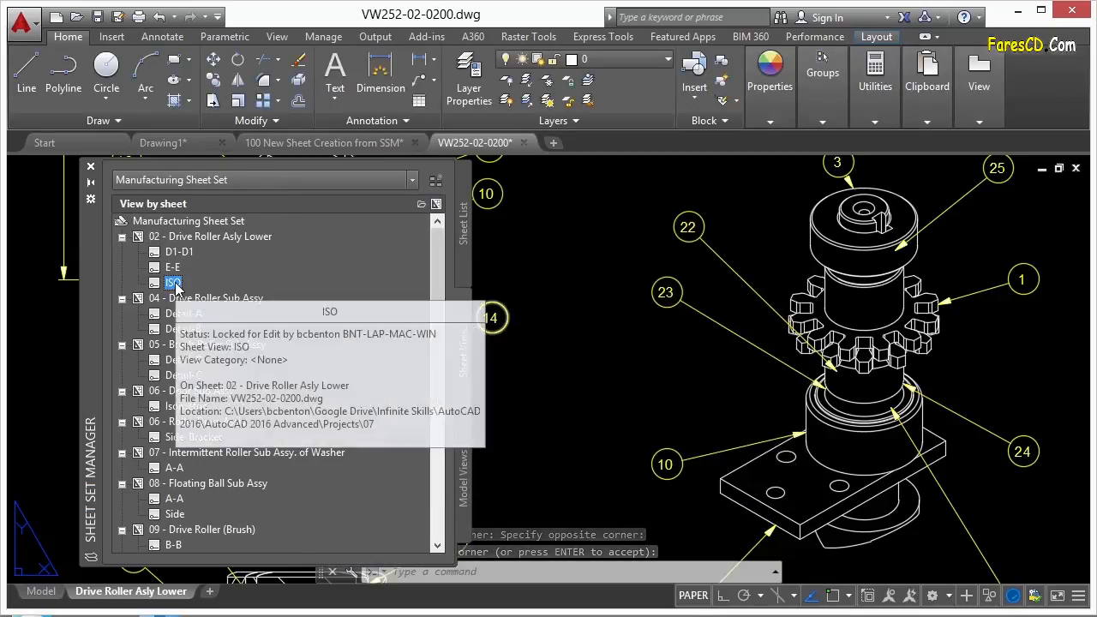
pyautogui.scroll(-5, 681, 285)
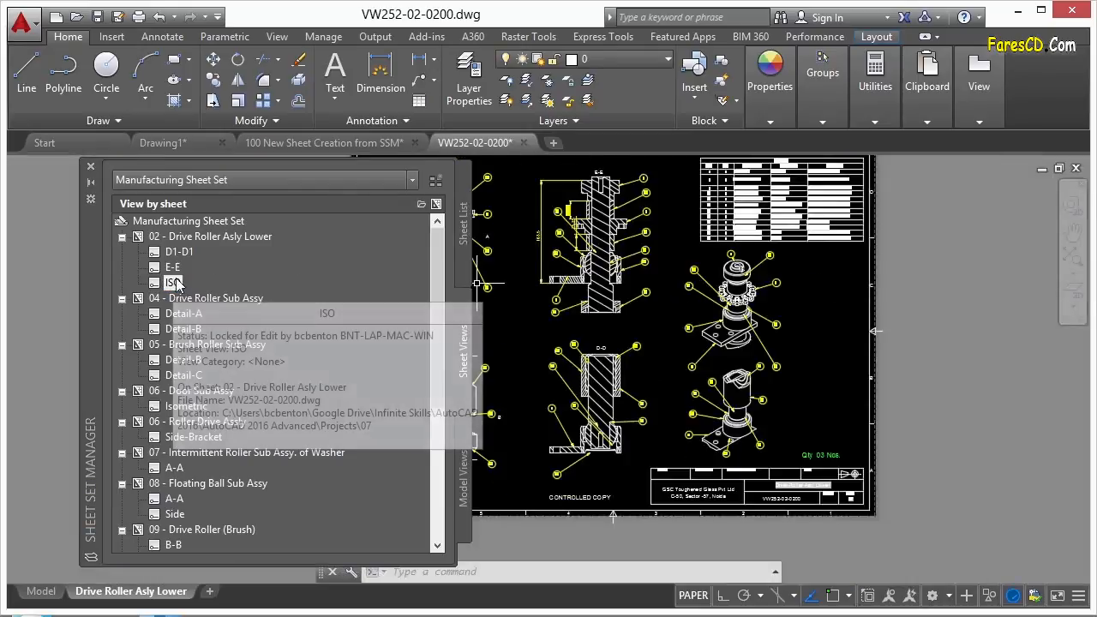
pyautogui.doubleClick(176, 284)
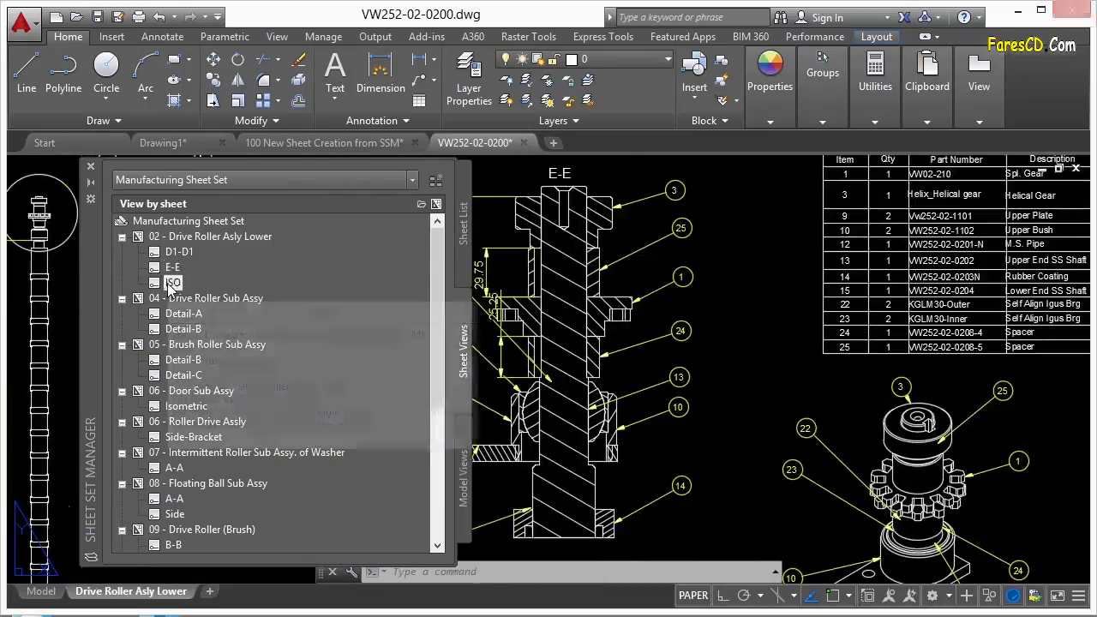
pyautogui.rightClick(169, 284)
pyautogui.click(215, 293)
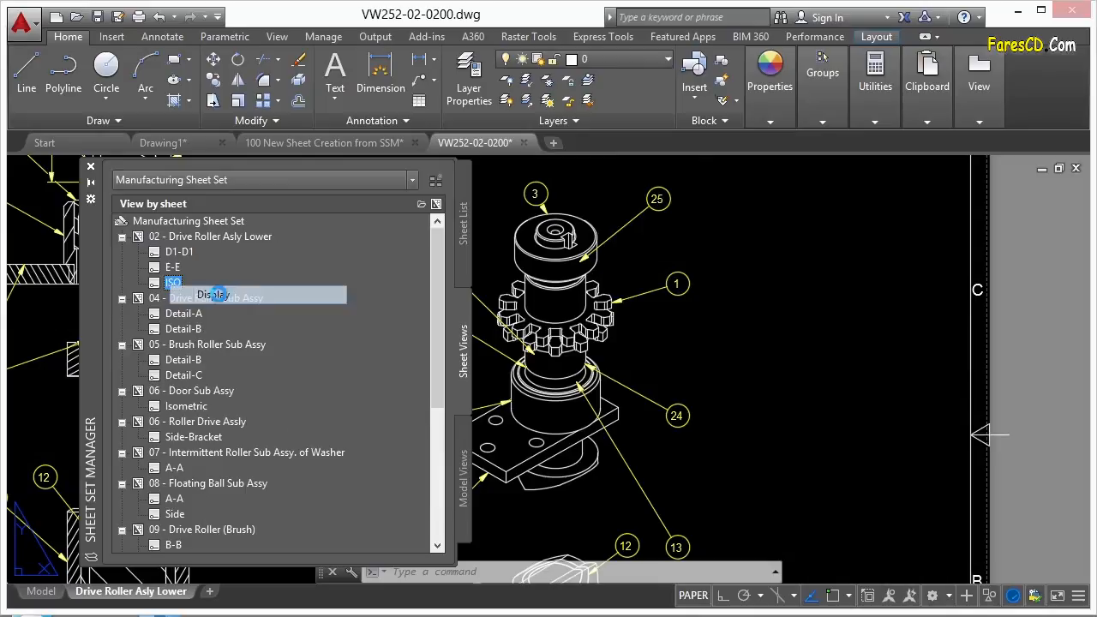
# Place a view label block for the sheet view ISO just below the upper isometric roller assembly
pyautogui.rightClick(180, 284)
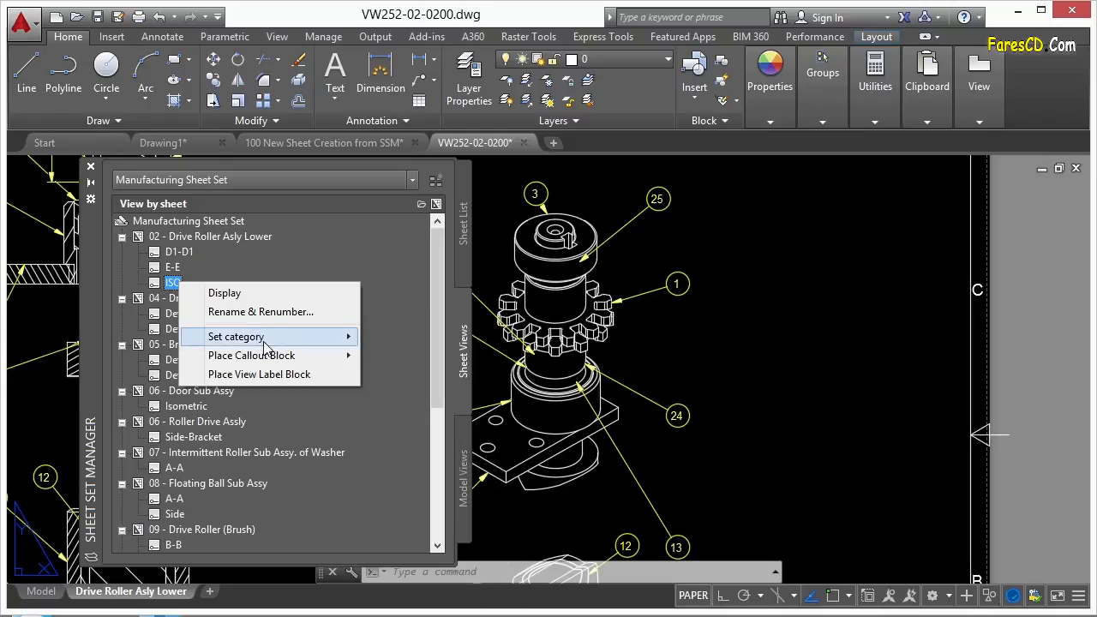
pyautogui.moveTo(269, 355)
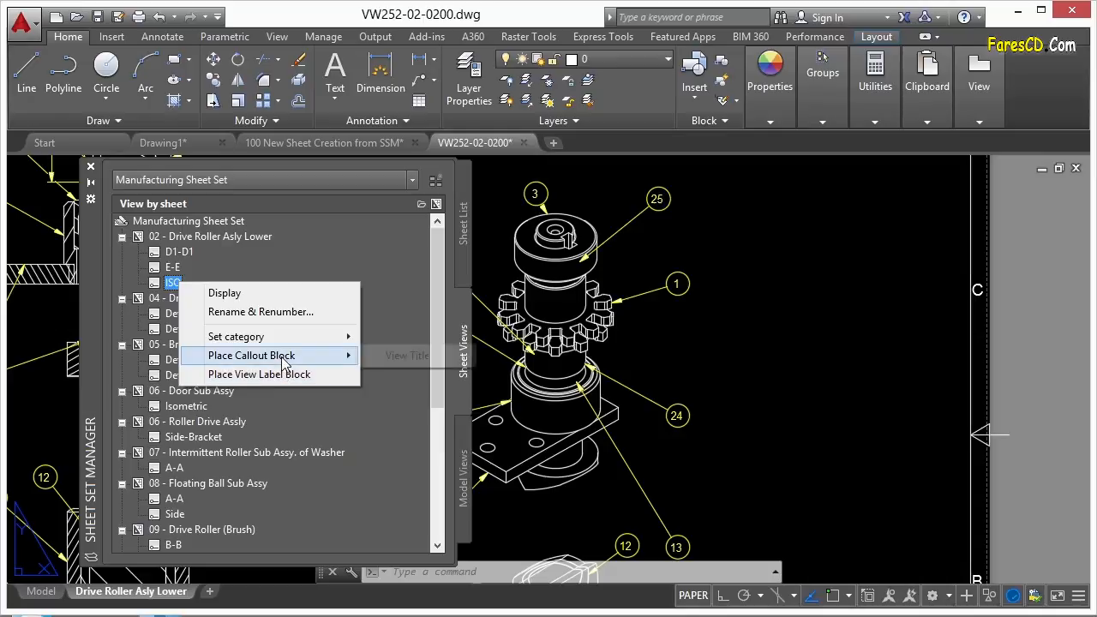
pyautogui.click(281, 378)
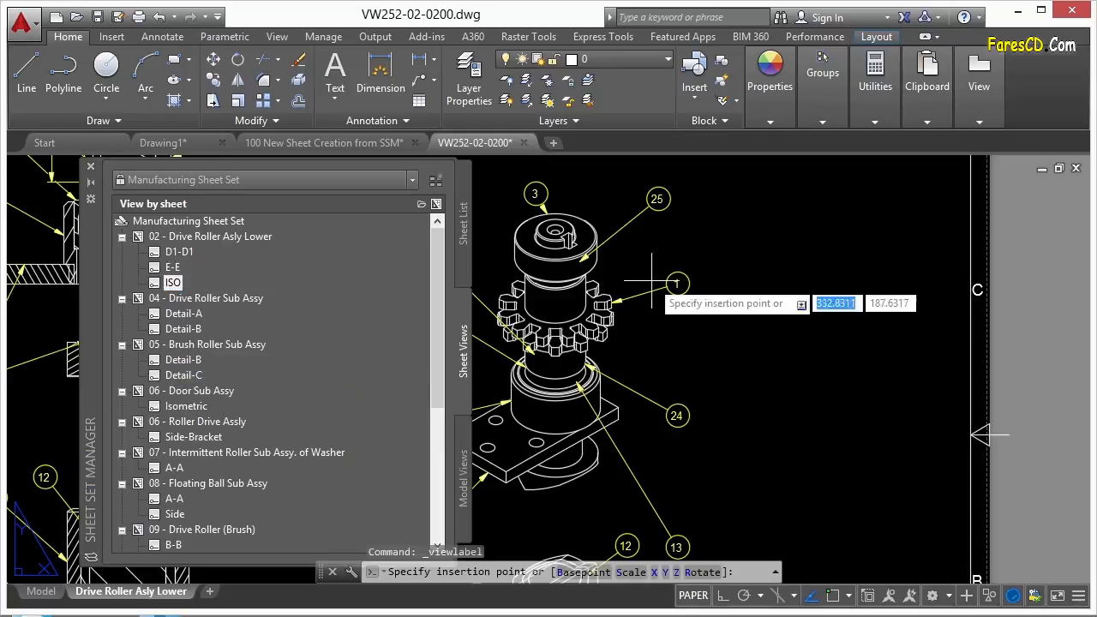
pyautogui.scroll(-5, 737, 246)
pyautogui.scroll(3, 686, 386)
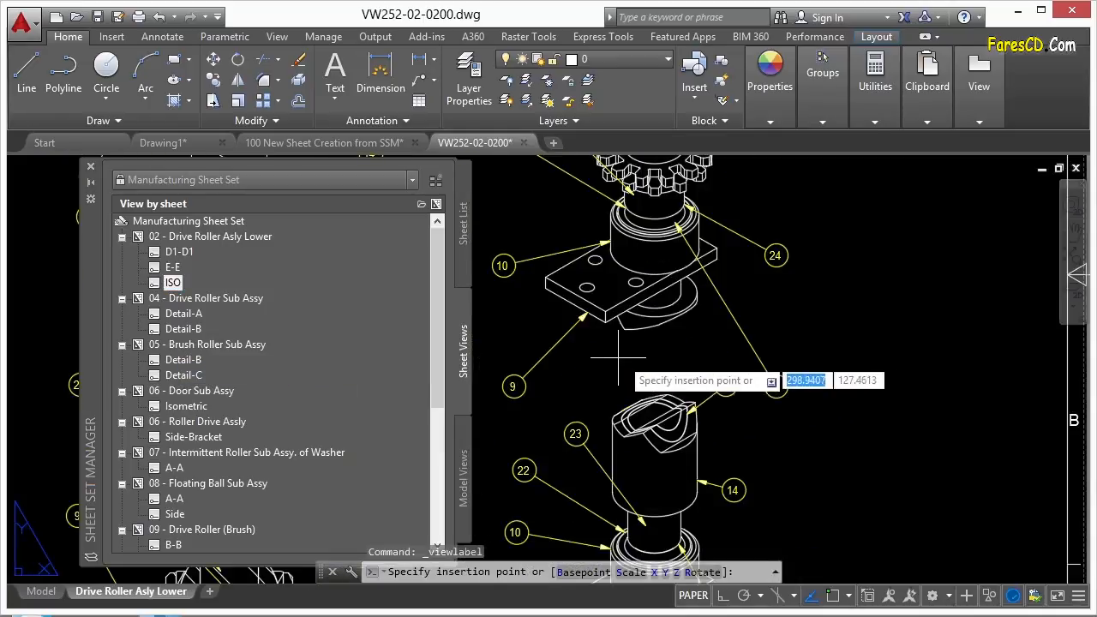
pyautogui.click(636, 363)
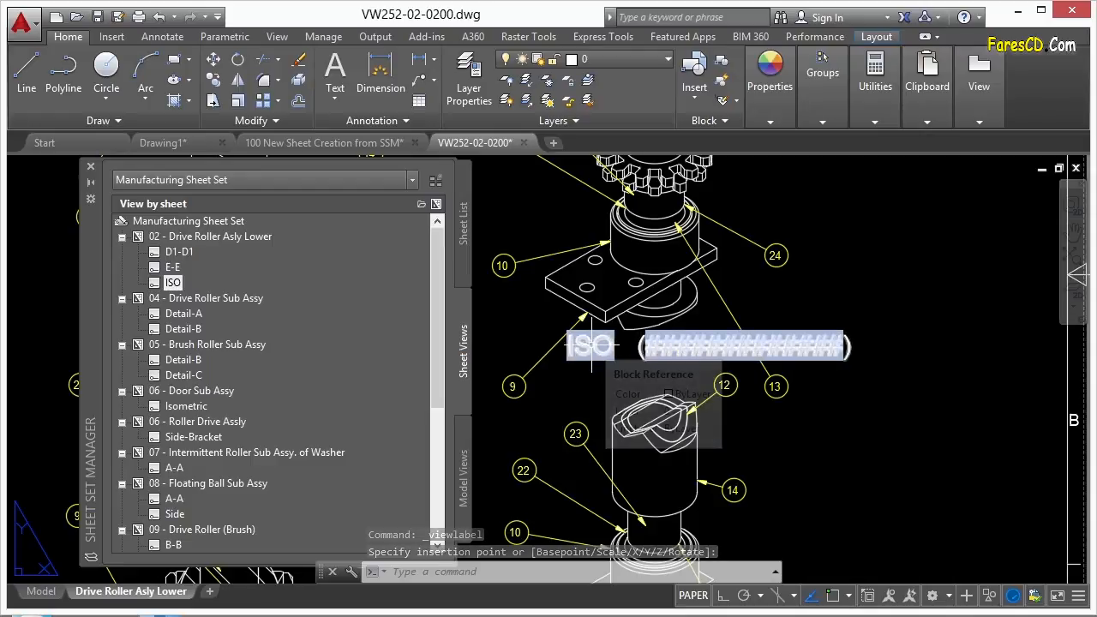
# Inspect the Viewport Scale attribute of the placed ISO label block, and close the attribute editor
pyautogui.doubleClick(718, 350)
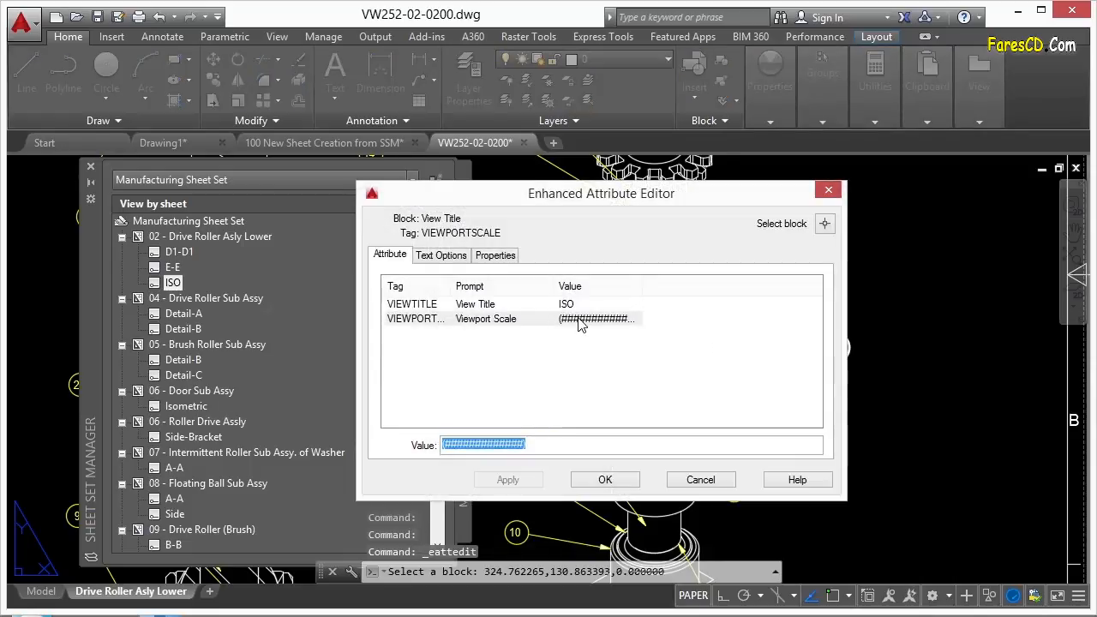
pyautogui.click(580, 322)
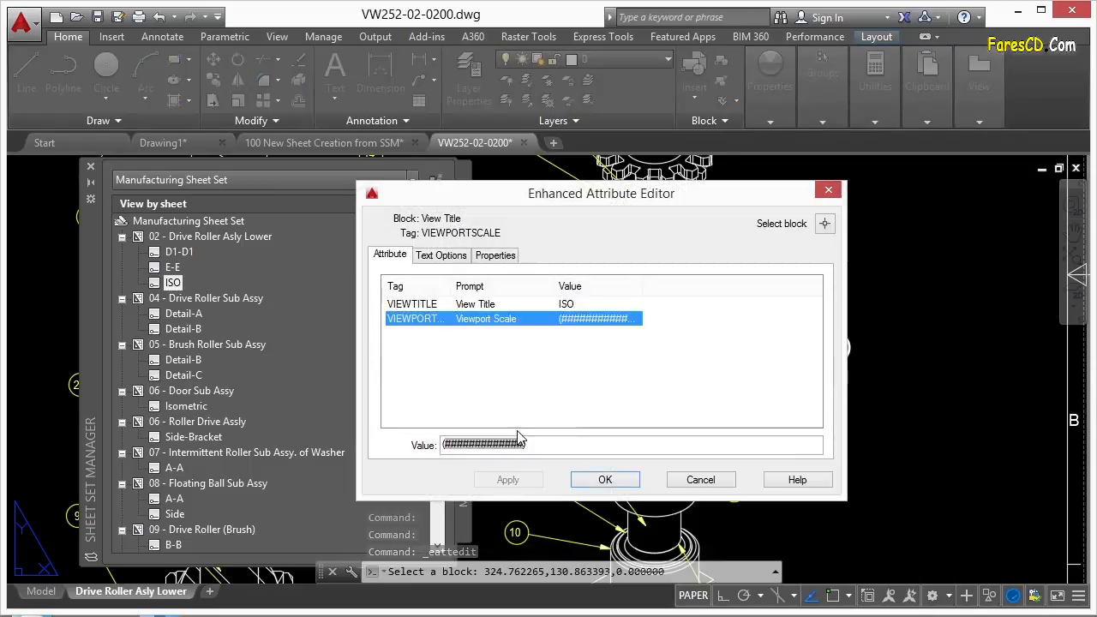
pyautogui.scroll(-2, 710, 403)
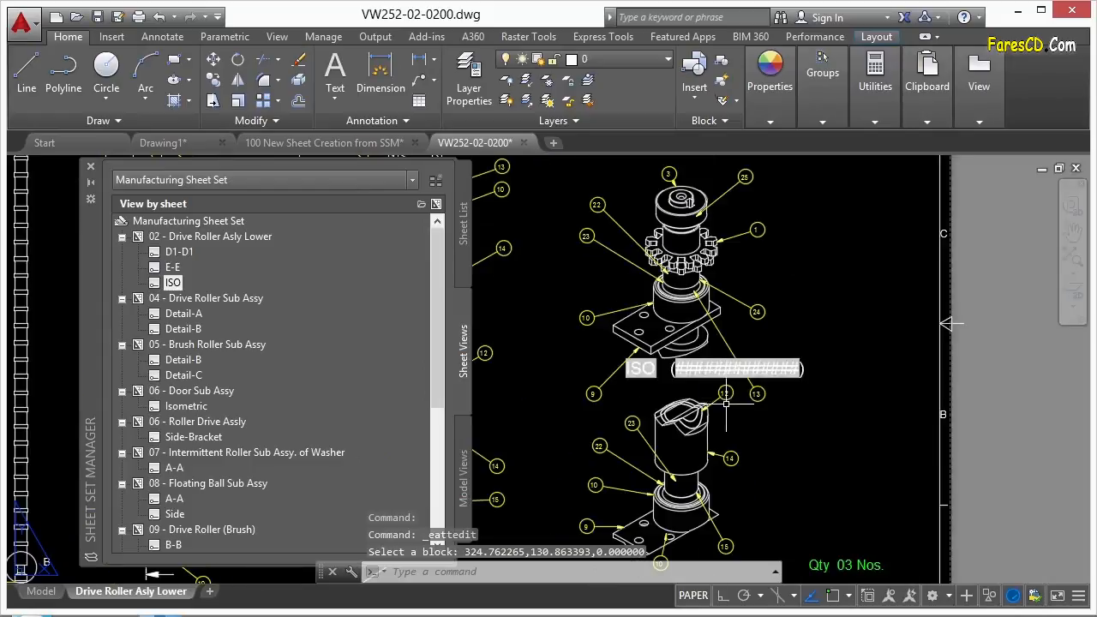
# Check the label block and callout block settings in the properties of Manufacturing Sheet Set
pyautogui.click(219, 223)
pyautogui.rightClick(219, 223)
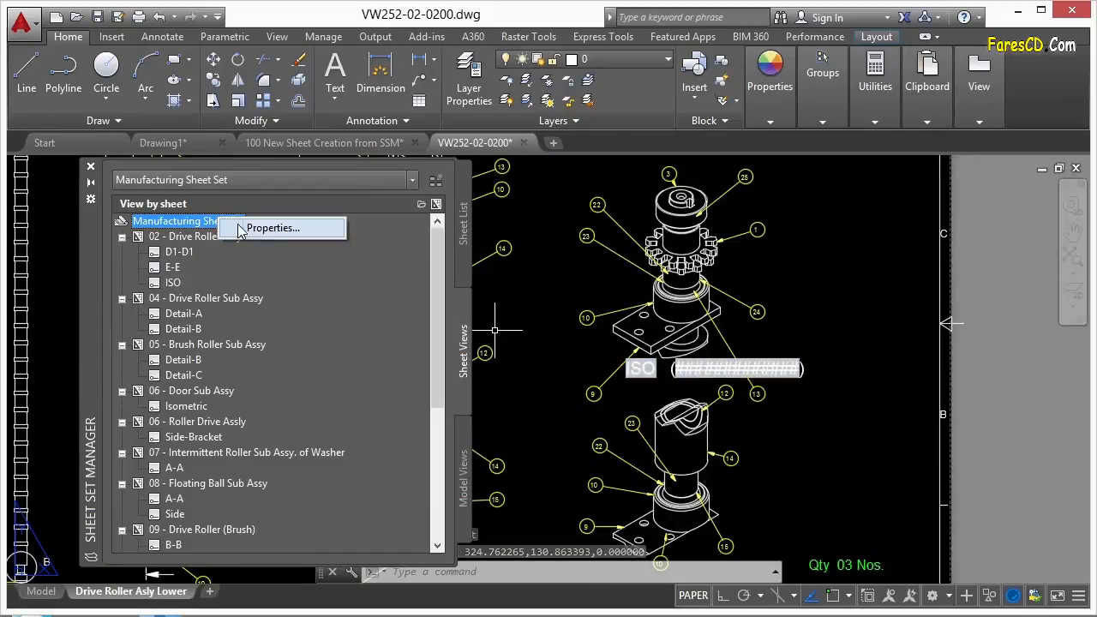
pyautogui.click(265, 224)
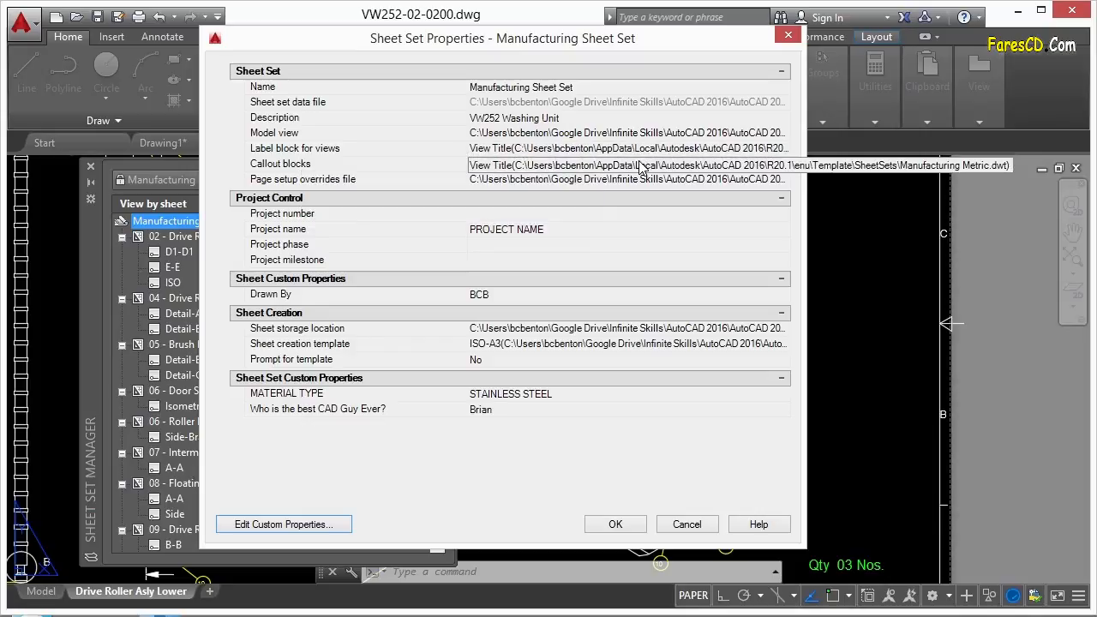
pyautogui.click(789, 36)
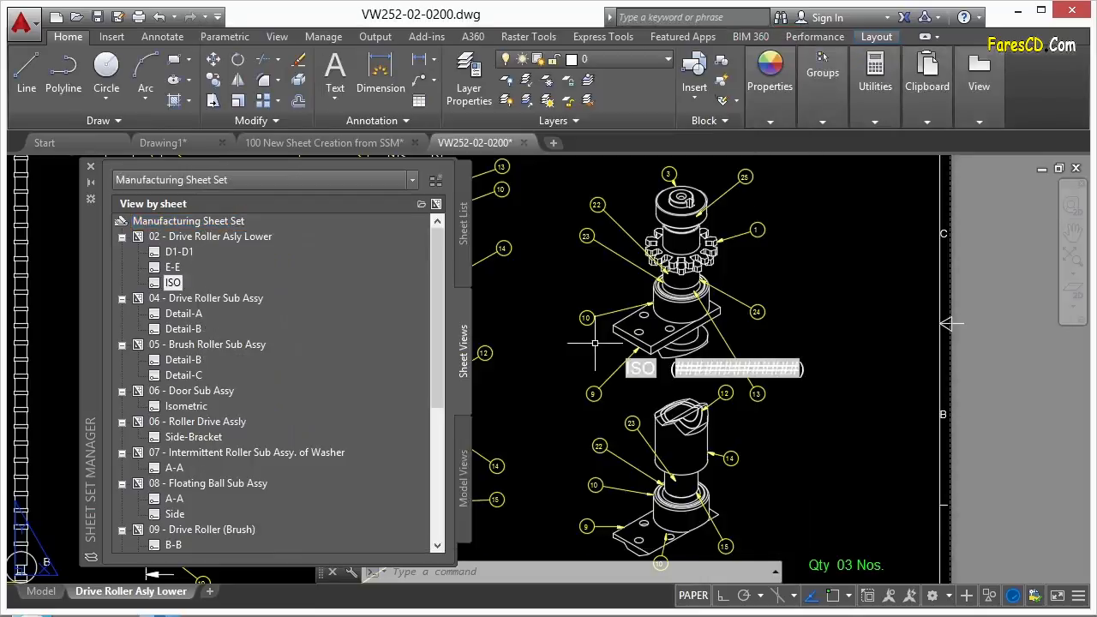
# Show the model views, expand the resource drawing location to review its files, and collapse it
pyautogui.click(463, 473)
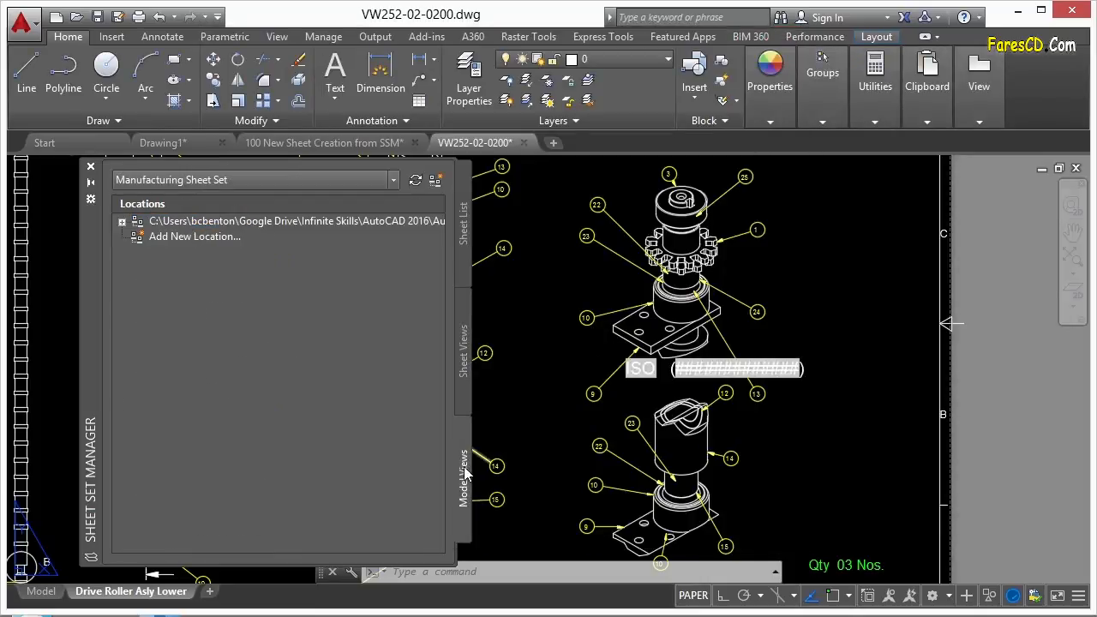
pyautogui.doubleClick(339, 222)
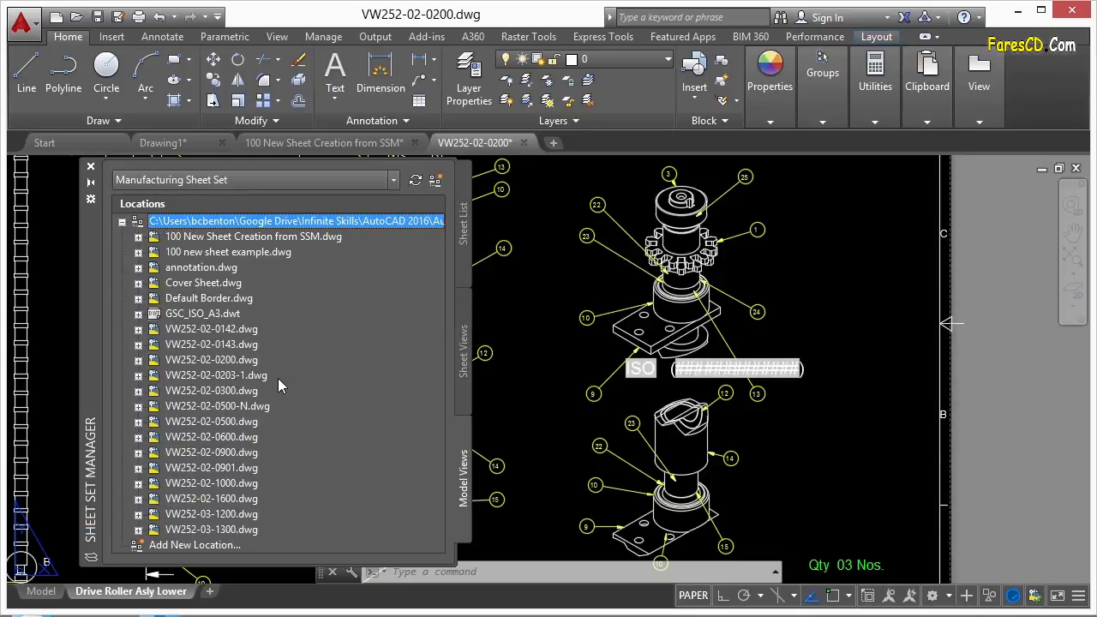
pyautogui.doubleClick(186, 223)
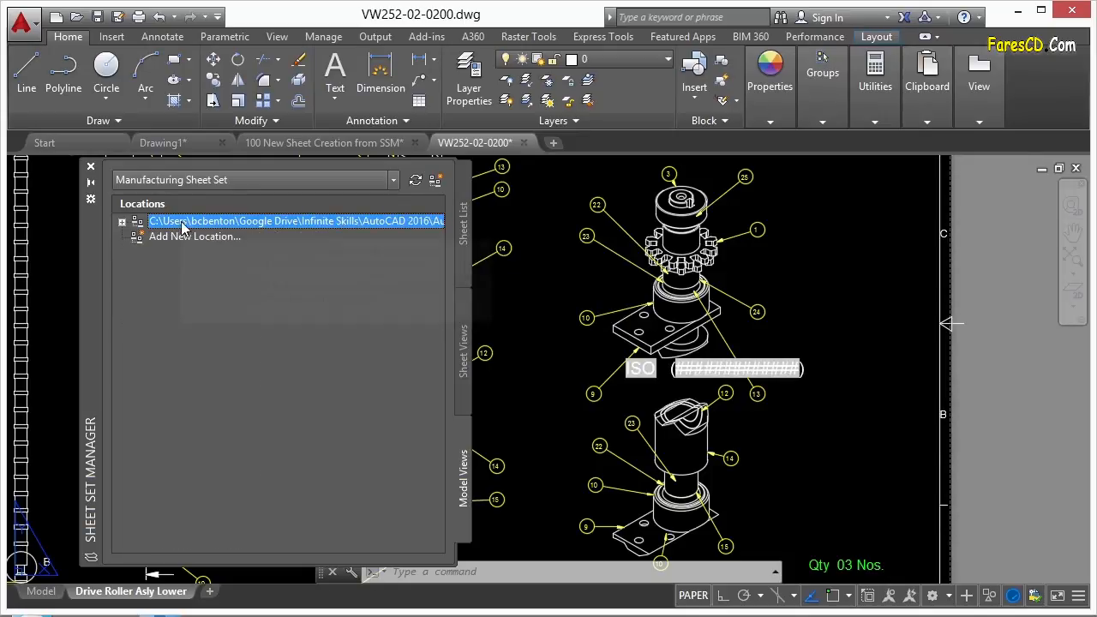
# Review the sheet list and the sheet views of Manufacturing Sheet Set
pyautogui.click(467, 248)
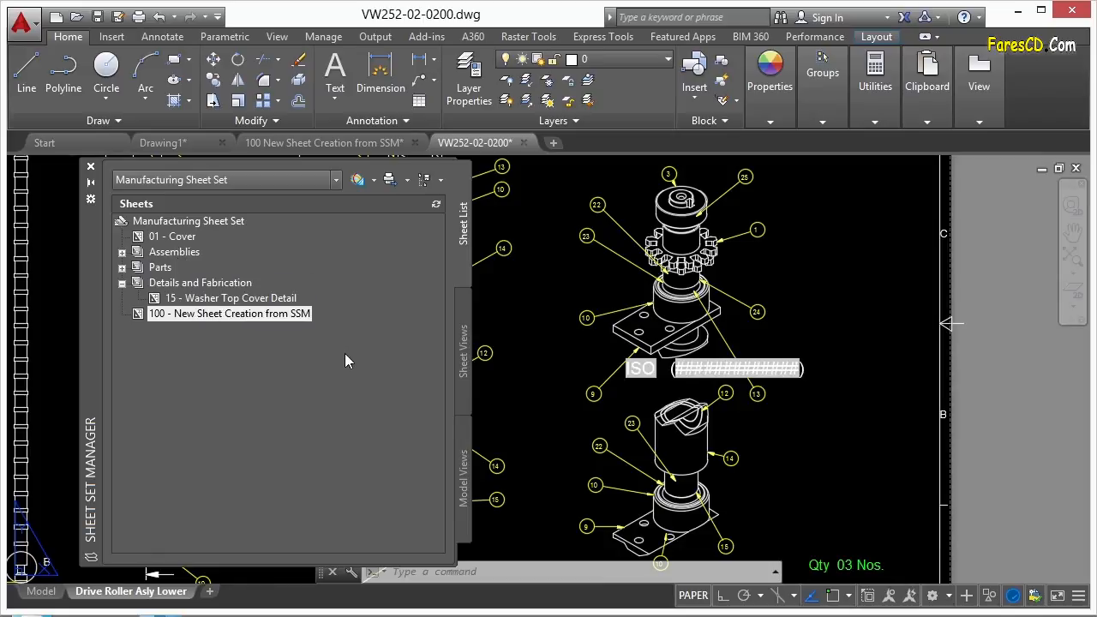
pyautogui.click(461, 366)
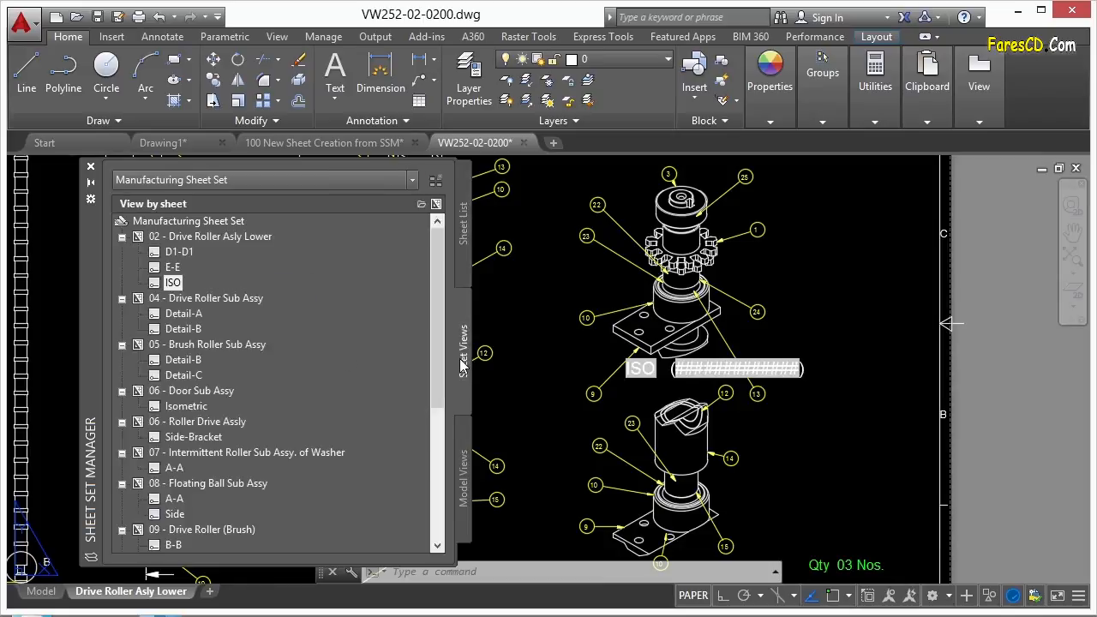
pyautogui.moveTo(222, 261)
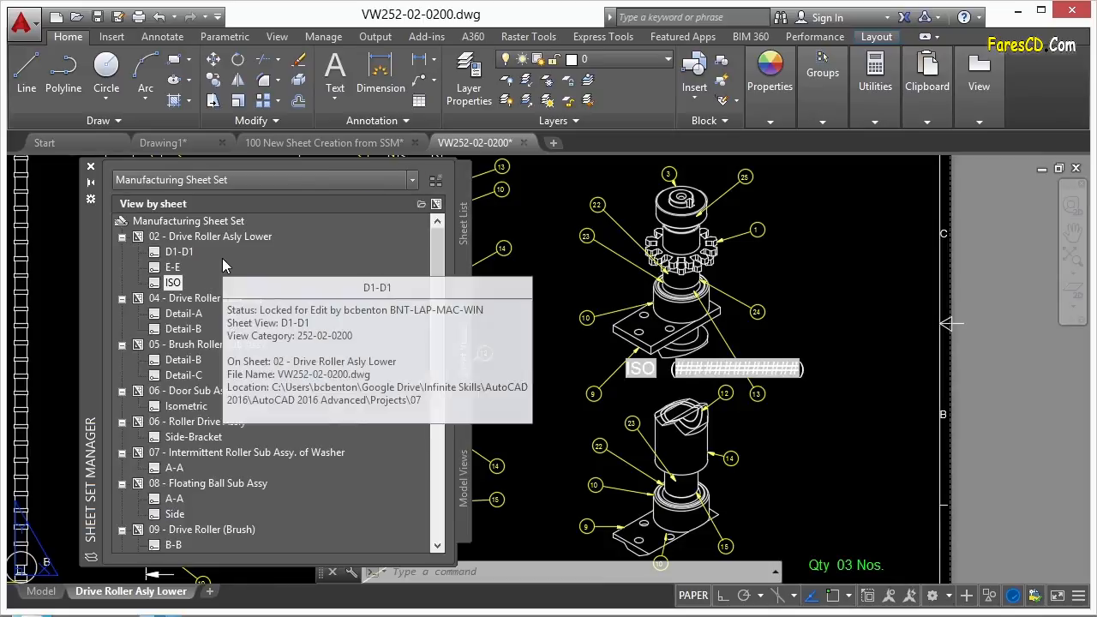
# Look at the model views' option for adding a new resource location, and cancel the folder selection
pyautogui.click(465, 479)
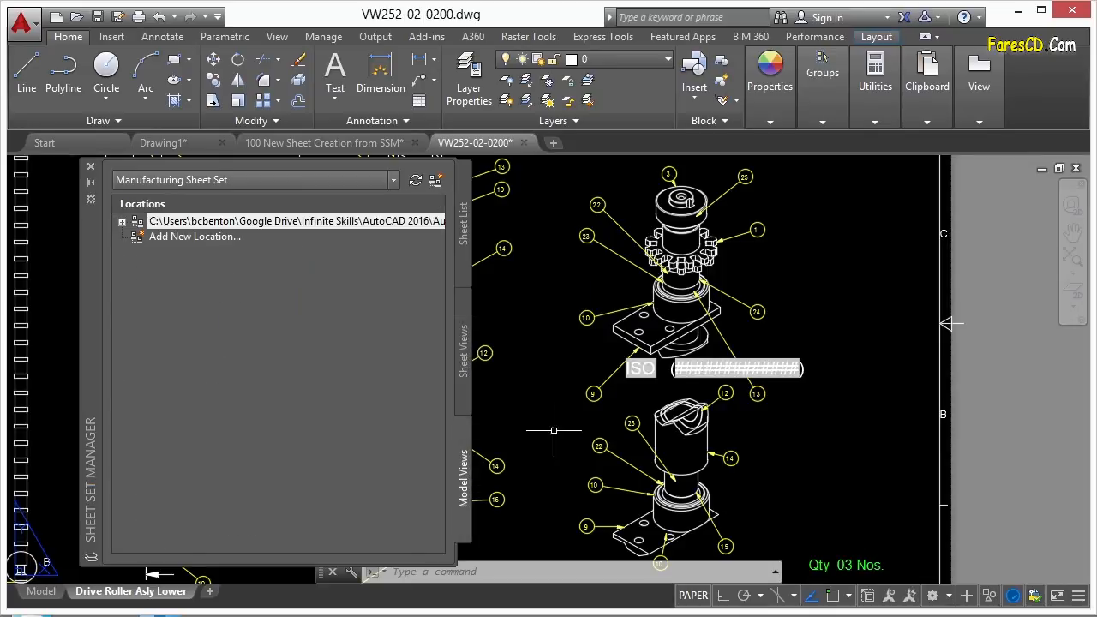
pyautogui.click(334, 222)
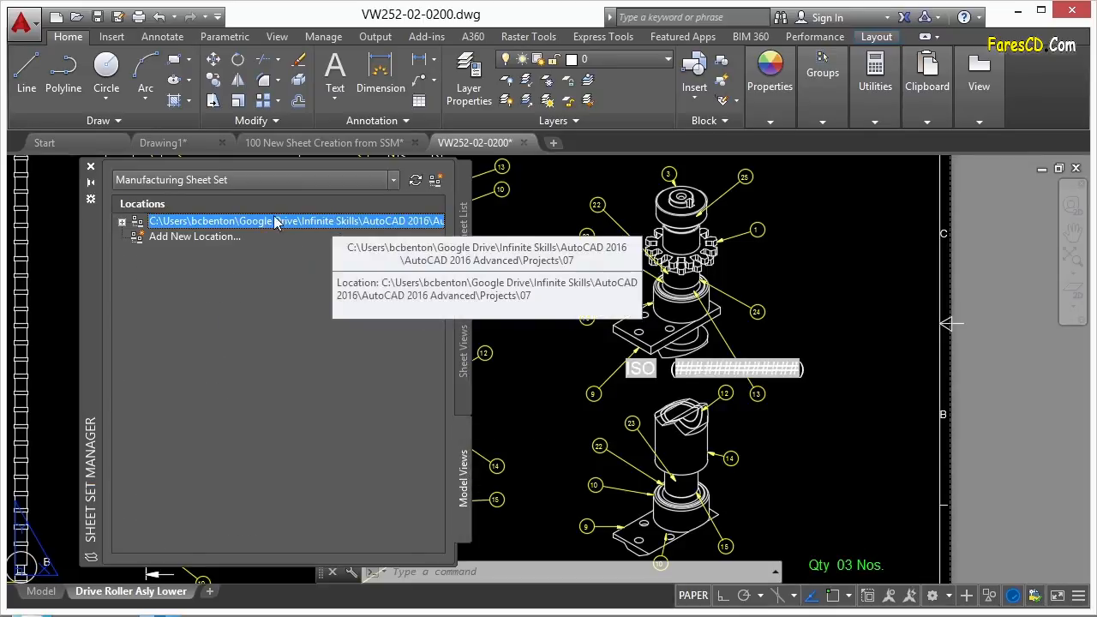
pyautogui.click(191, 241)
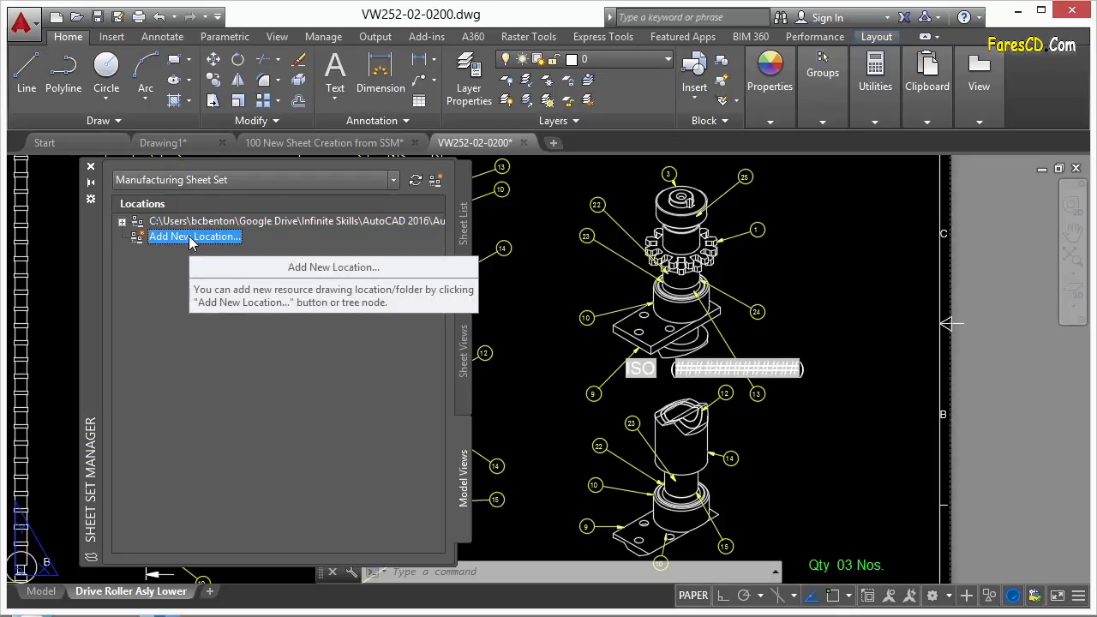
pyautogui.doubleClick(190, 241)
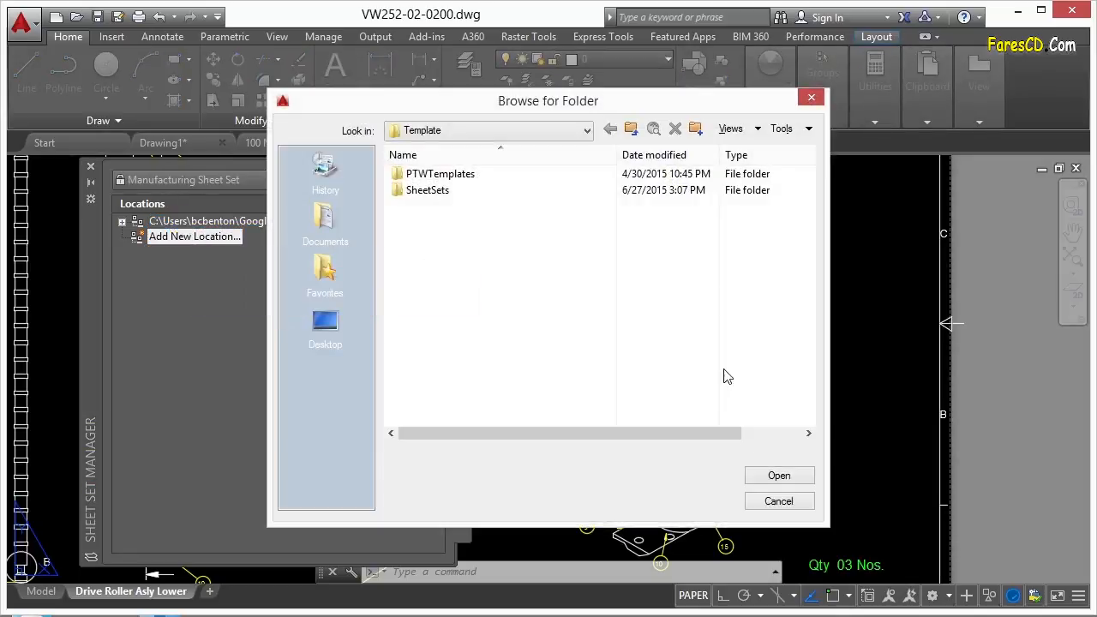
pyautogui.click(784, 504)
# Expand the resource drawing location in the model views and open the template GSC_ISO_A3.dwt from it
pyautogui.click(319, 225)
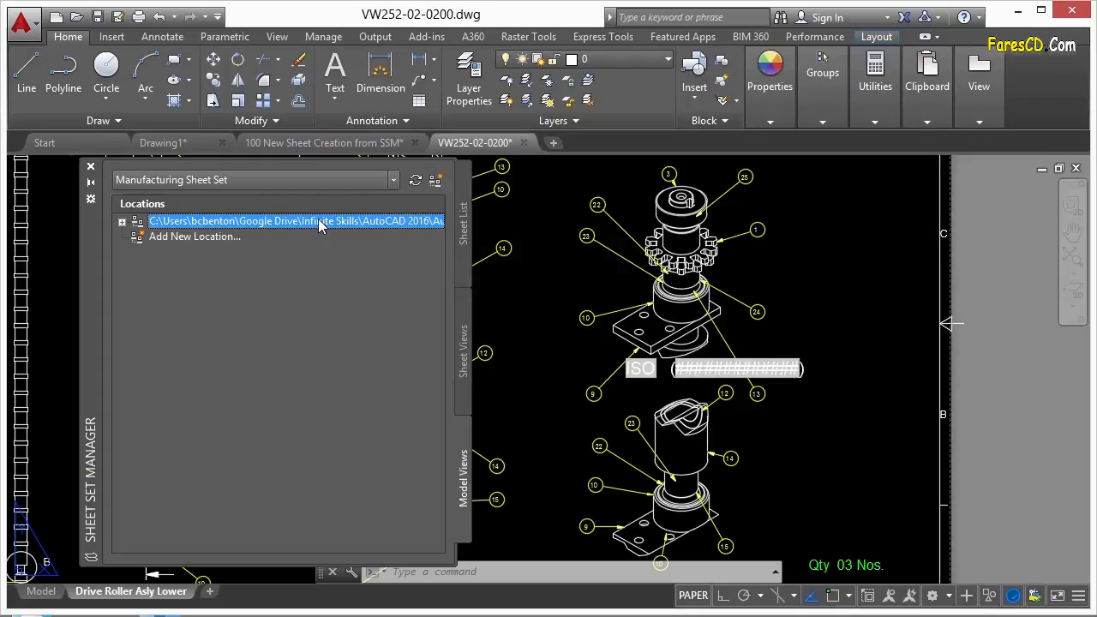
pyautogui.doubleClick(319, 221)
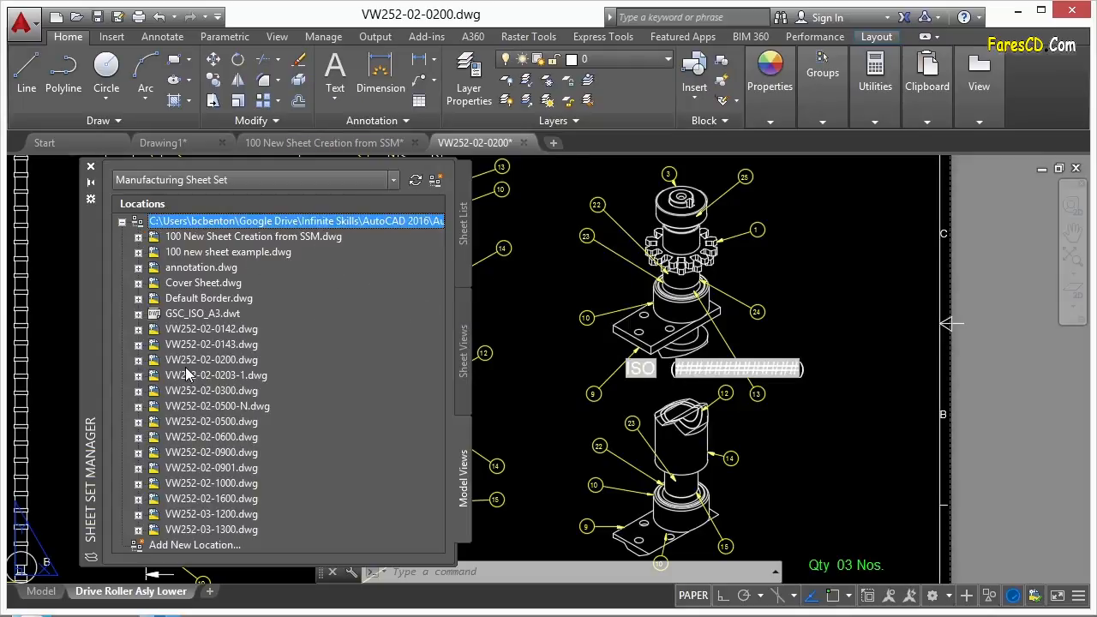
pyautogui.click(153, 239)
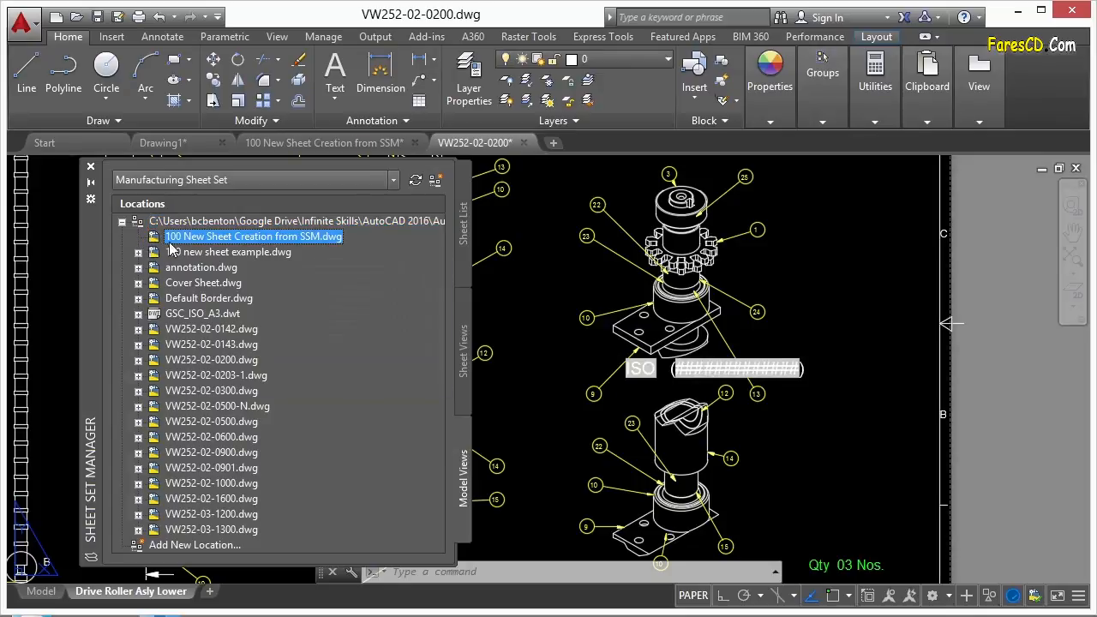
pyautogui.doubleClick(174, 313)
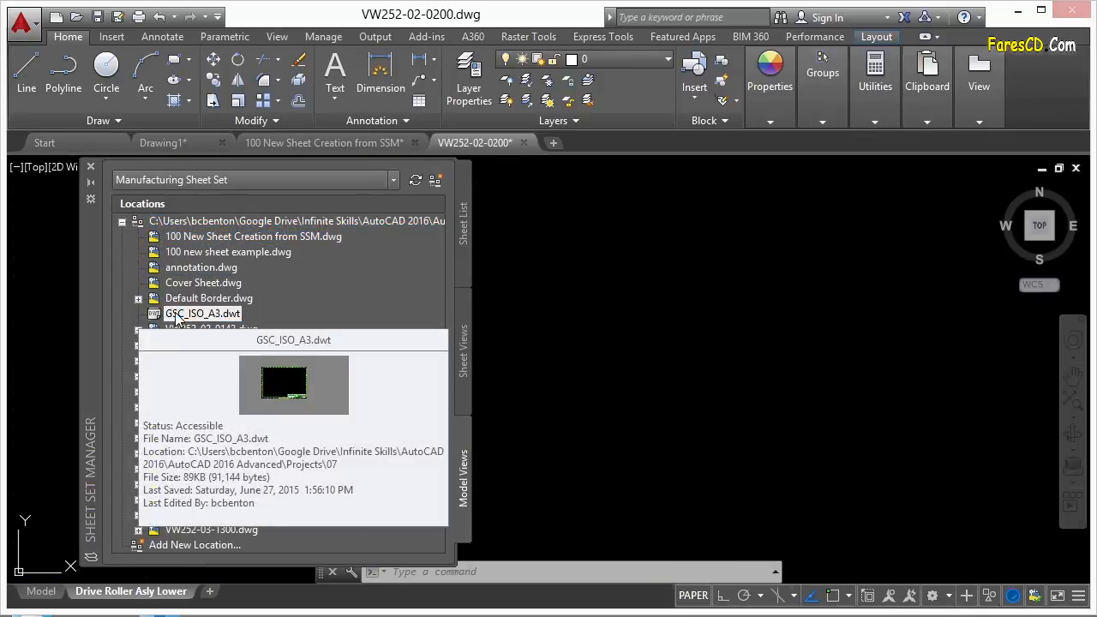
# Open Default Border.dwg from the resource location and show its Drive Roller Asly Lower layout
pyautogui.click(232, 297)
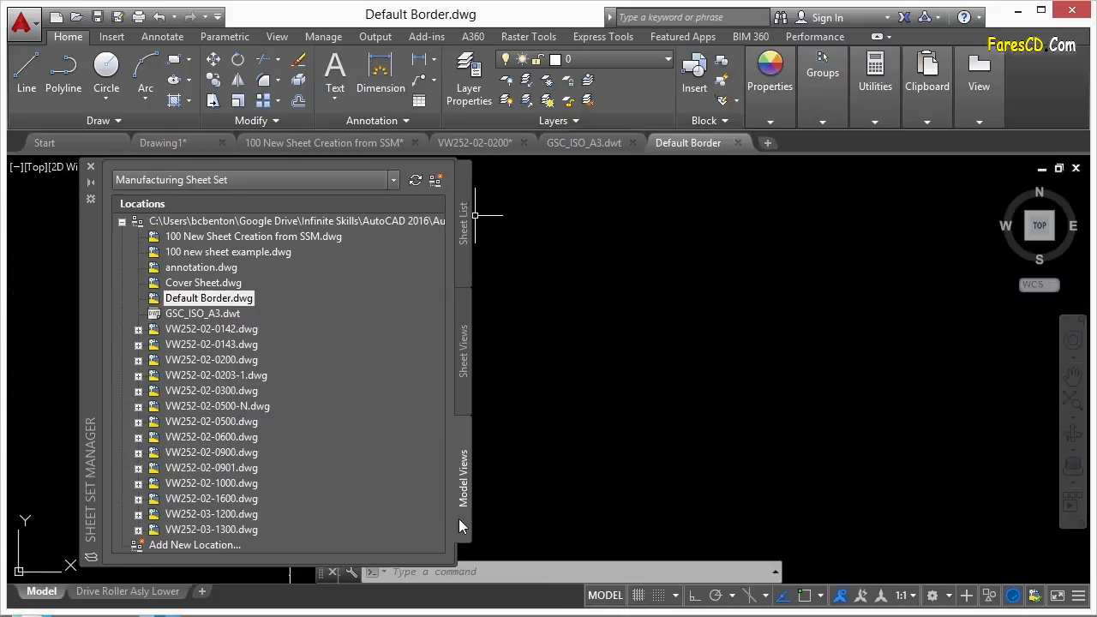
pyautogui.click(128, 591)
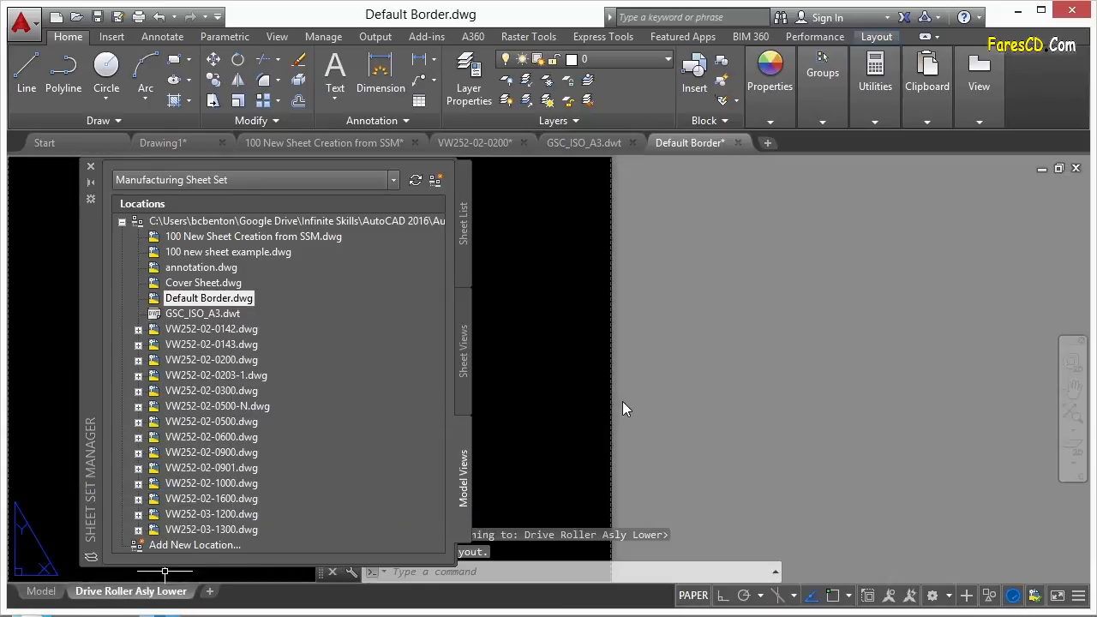
# Collapse the resource drawing location, close the Default Border drawing, and return to the sheet list
pyautogui.click(121, 222)
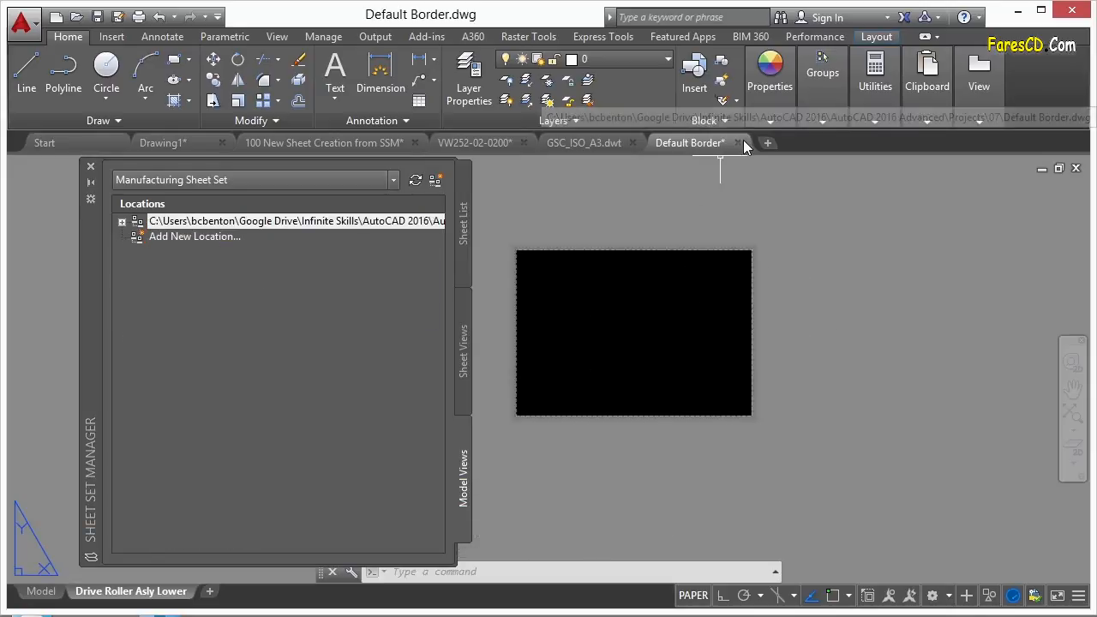
pyautogui.click(738, 144)
pyautogui.click(618, 359)
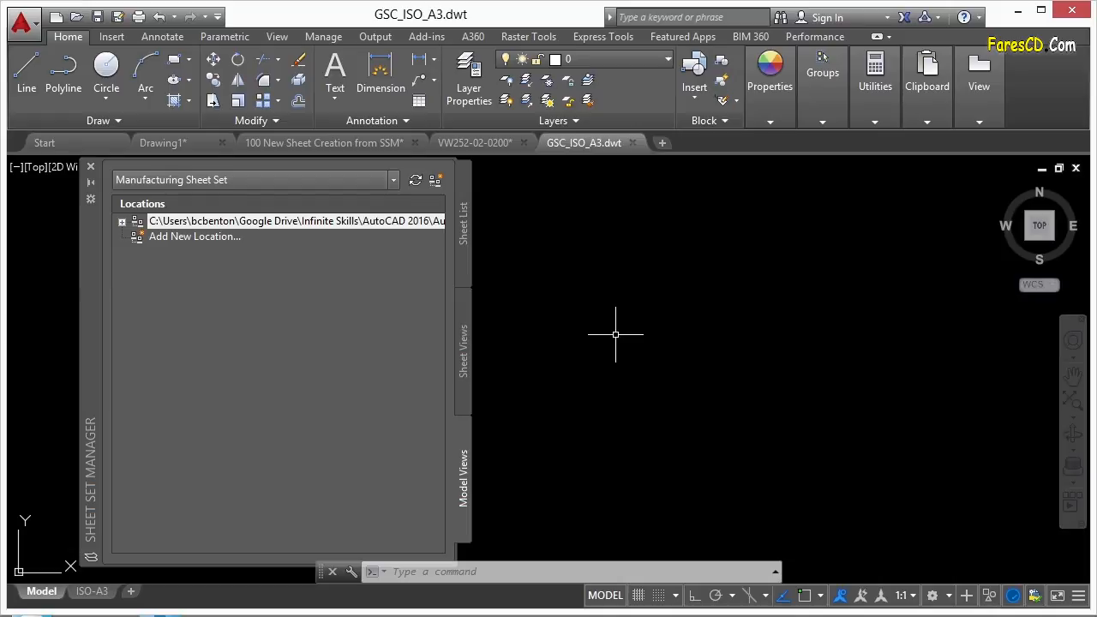
pyautogui.click(461, 237)
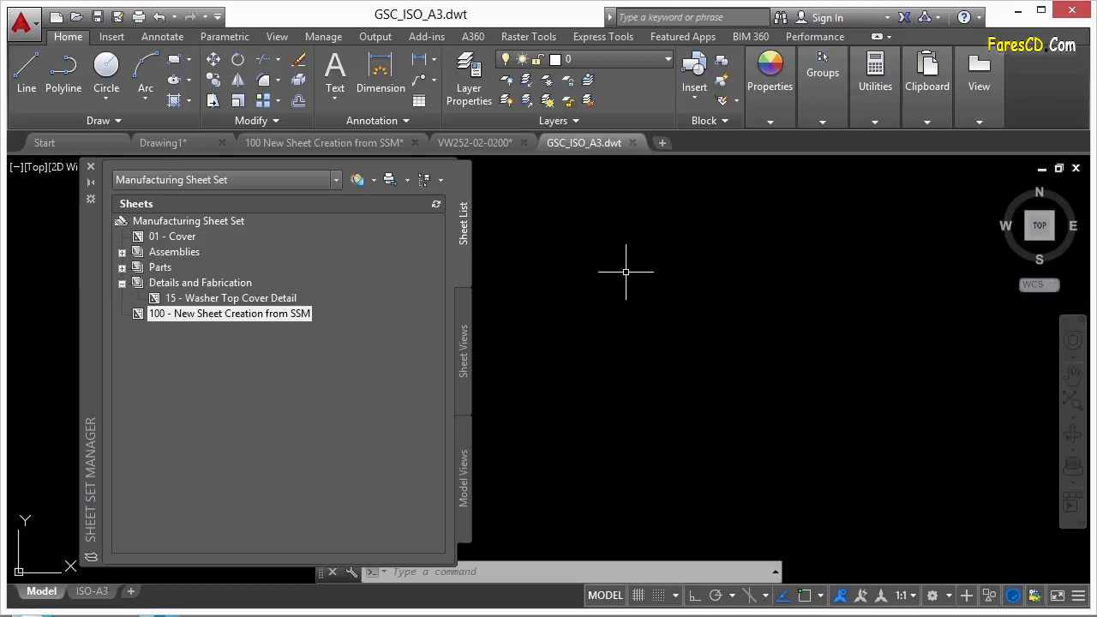